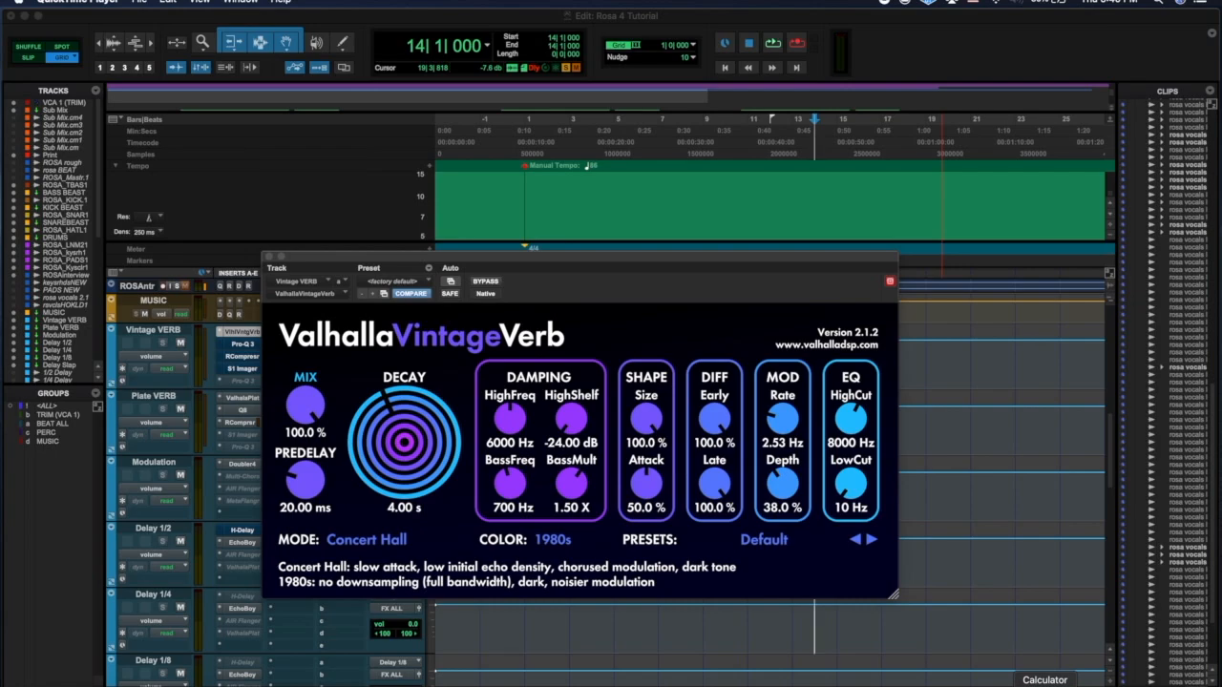
In Calculator, divide 60000 by 86 to get the quarter-note length in milliseconds.
{"action": "left_click", "coordinate": [1044, 685]}
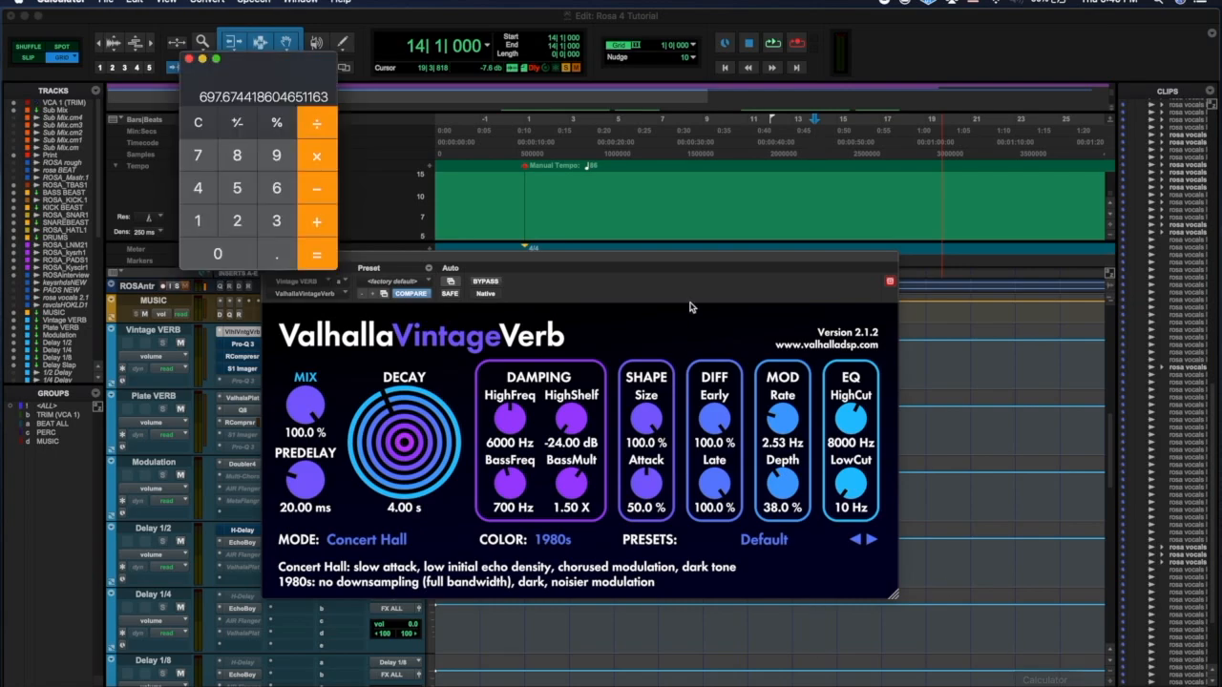
{"action": "left_click", "coordinate": [204, 125]}
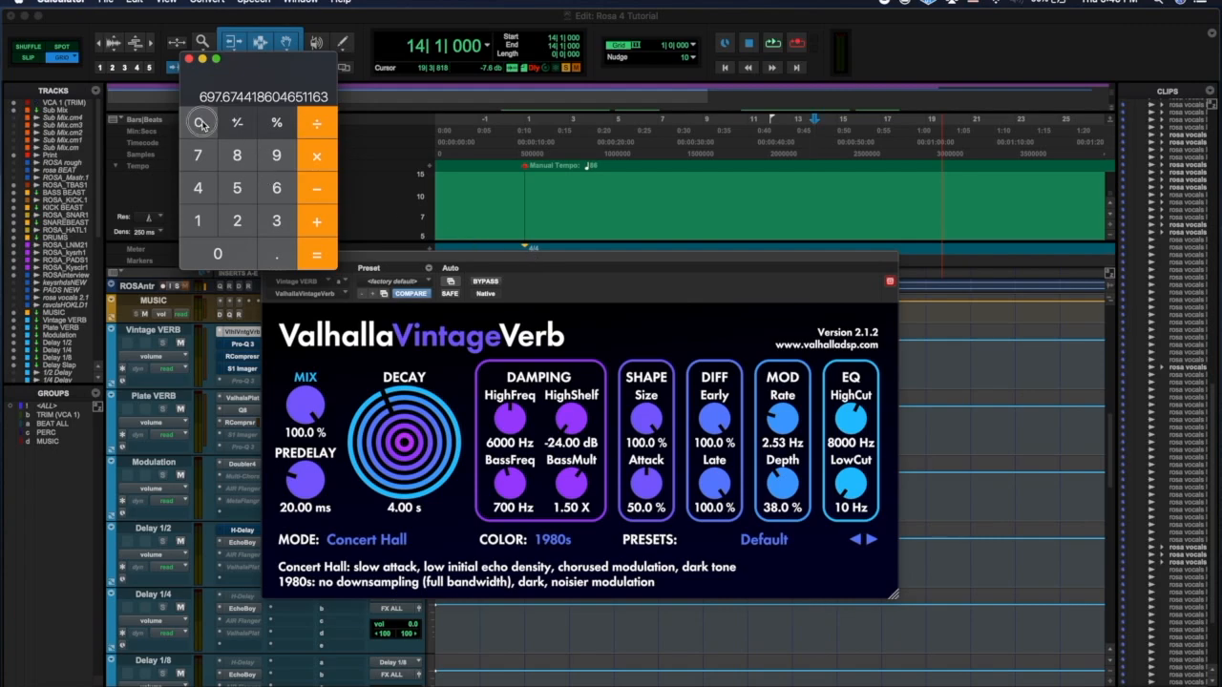
{"action": "left_click", "coordinate": [278, 191]}
{"action": "left_click", "coordinate": [217, 253]}
{"action": "left_click", "coordinate": [217, 253]}
{"action": "left_click", "coordinate": [218, 253]}
{"action": "left_click", "coordinate": [218, 253]}
{"action": "left_click", "coordinate": [316, 123]}
{"action": "left_click", "coordinate": [239, 161]}
{"action": "left_click", "coordinate": [274, 187]}
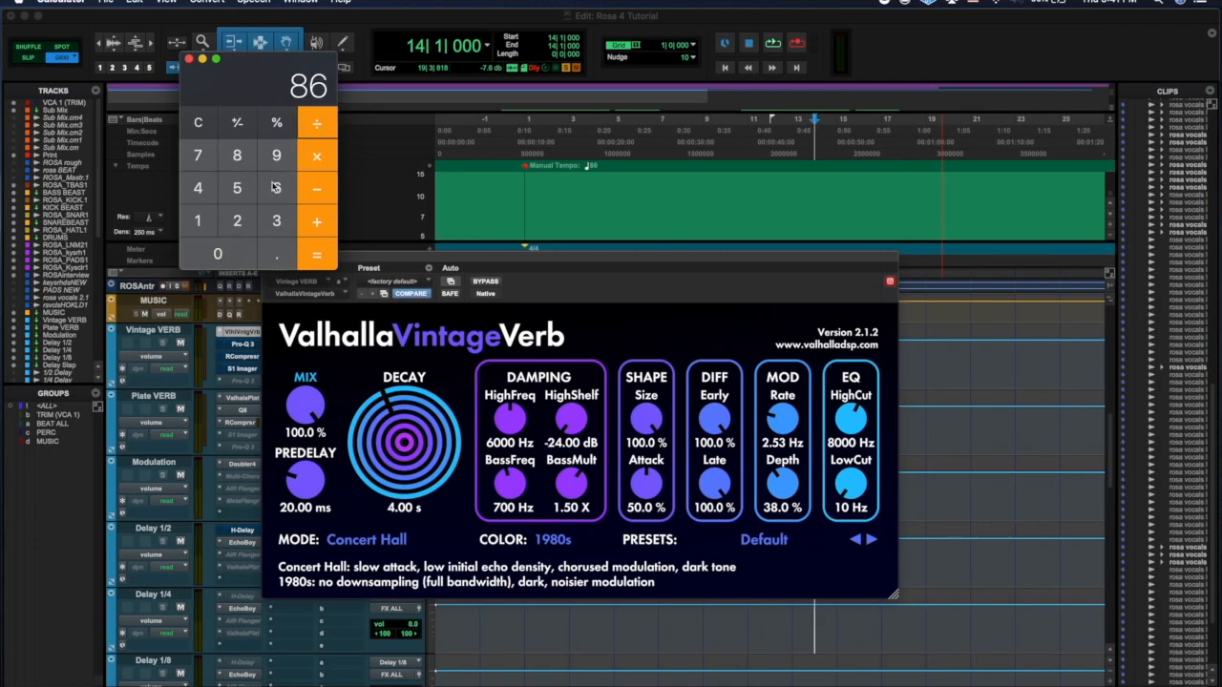
{"action": "key", "text": "Return"}
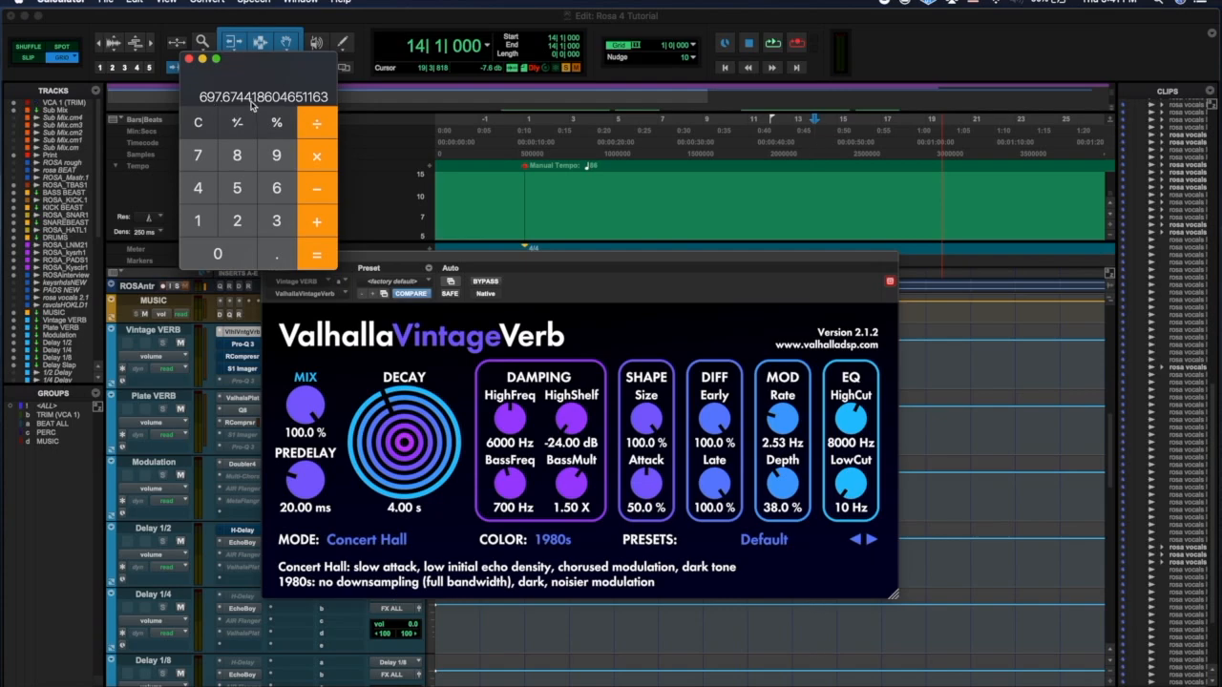
Set the decay of the ValhallaVintageVerb on the Vintage VERB track to 6.98 s.
{"action": "left_click", "coordinate": [391, 489]}
{"action": "left_click", "coordinate": [392, 508]}
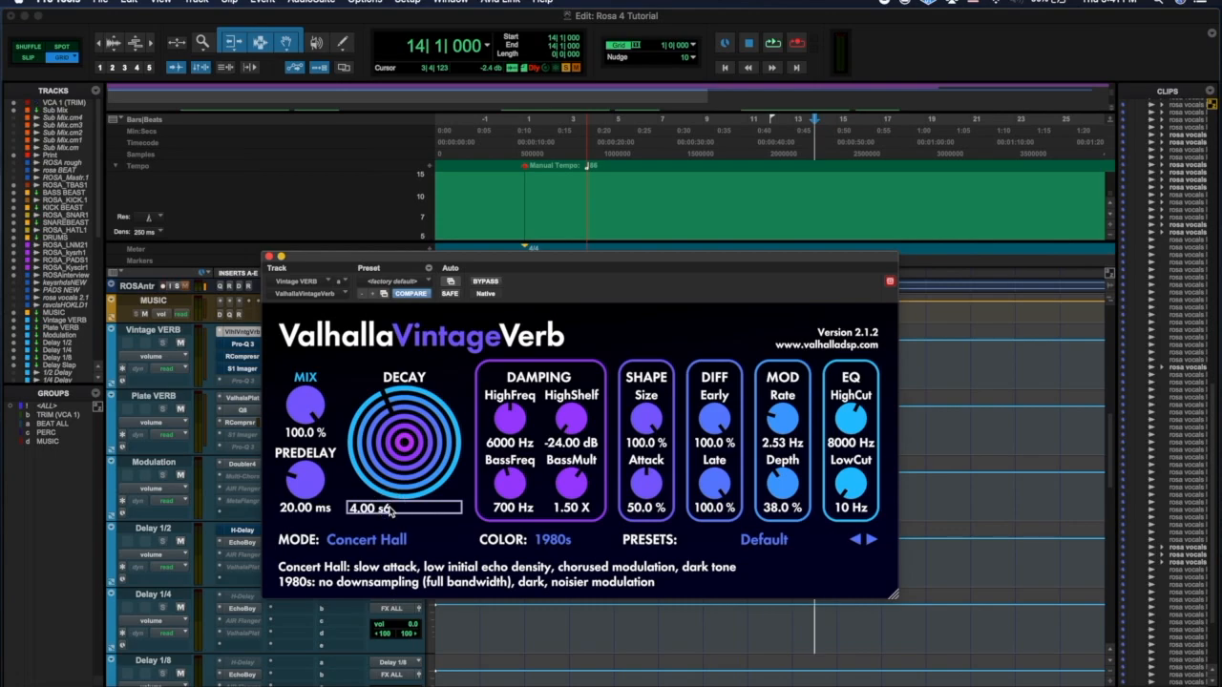
{"action": "key", "text": "BackSpace"}
{"action": "type", "text": "6.98"}
{"action": "key", "text": "Return"}
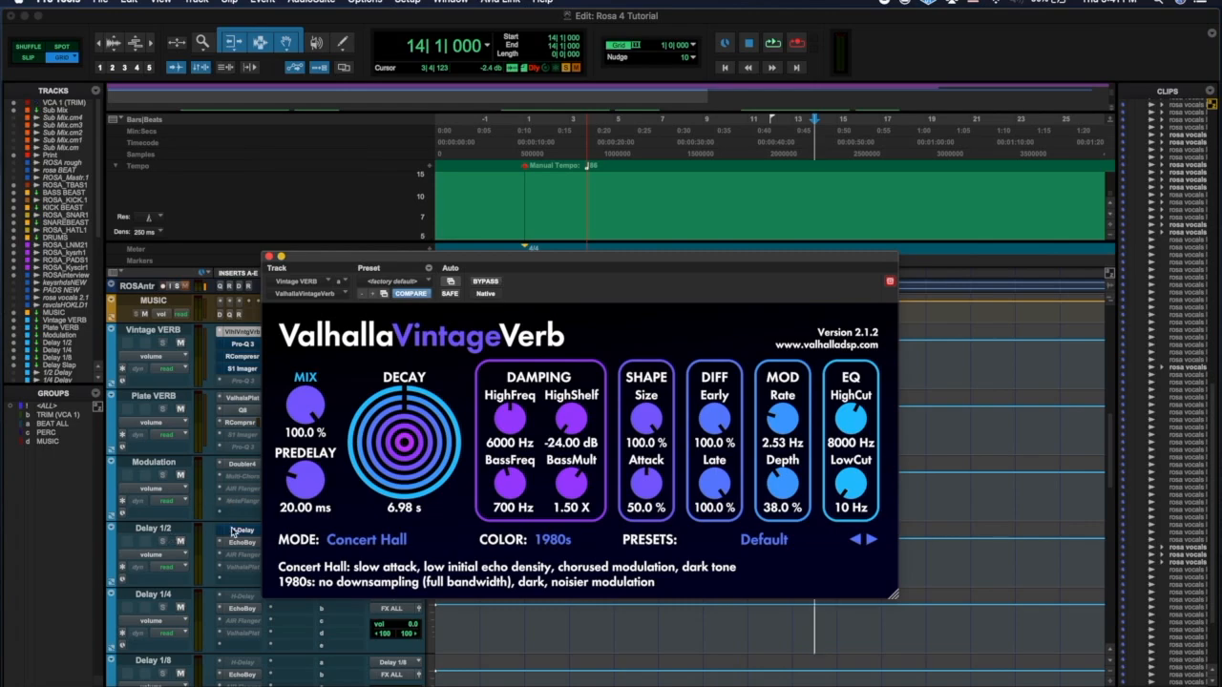
Open H-Delay on the Delay 1/2 track and compare its host-tempo and millisecond delay readings.
{"action": "left_click", "coordinate": [239, 530]}
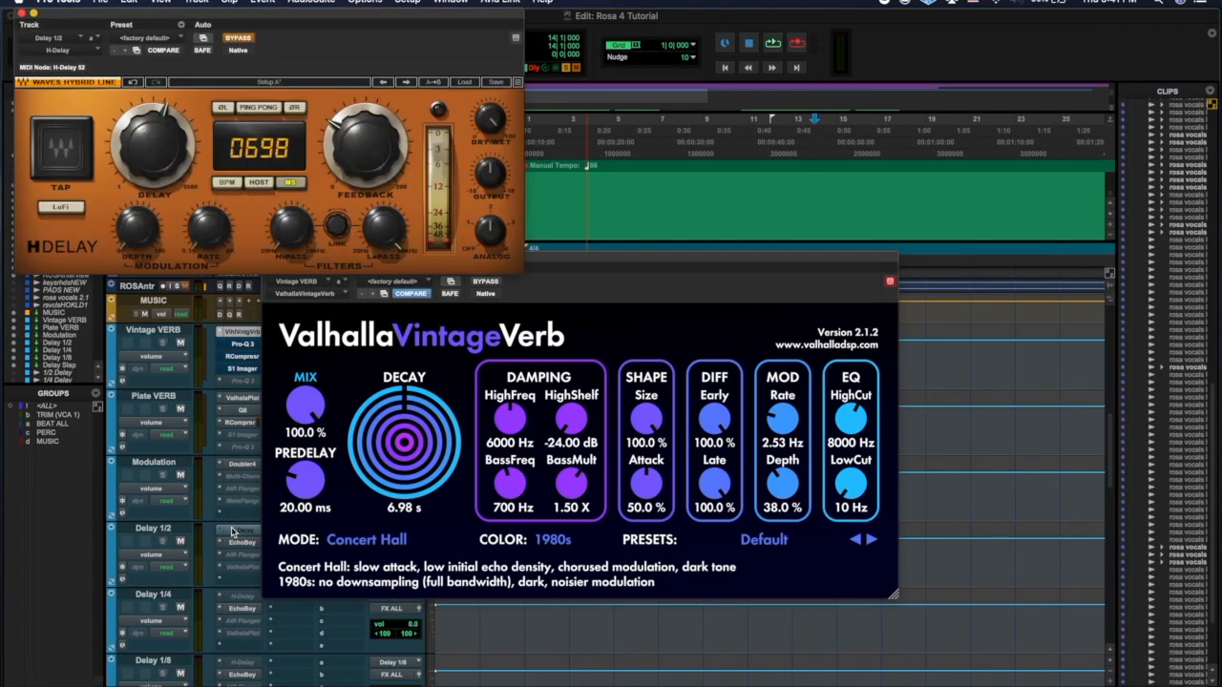
{"action": "left_click", "coordinate": [258, 181]}
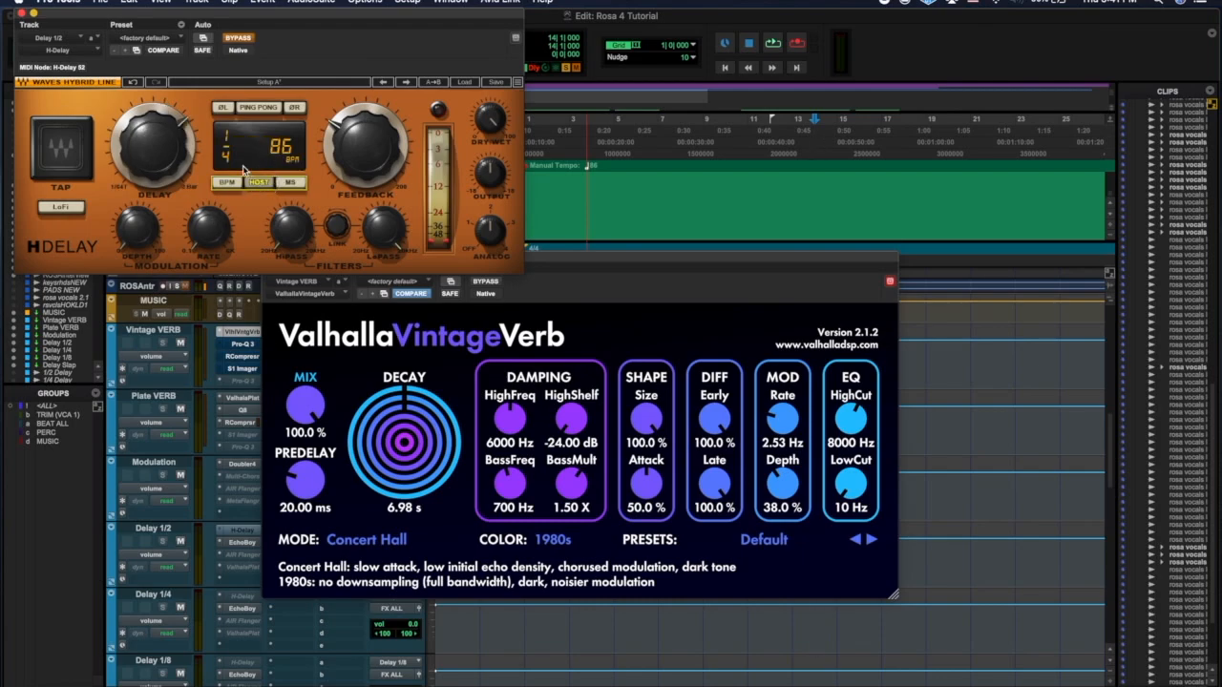
{"action": "left_click", "coordinate": [290, 182]}
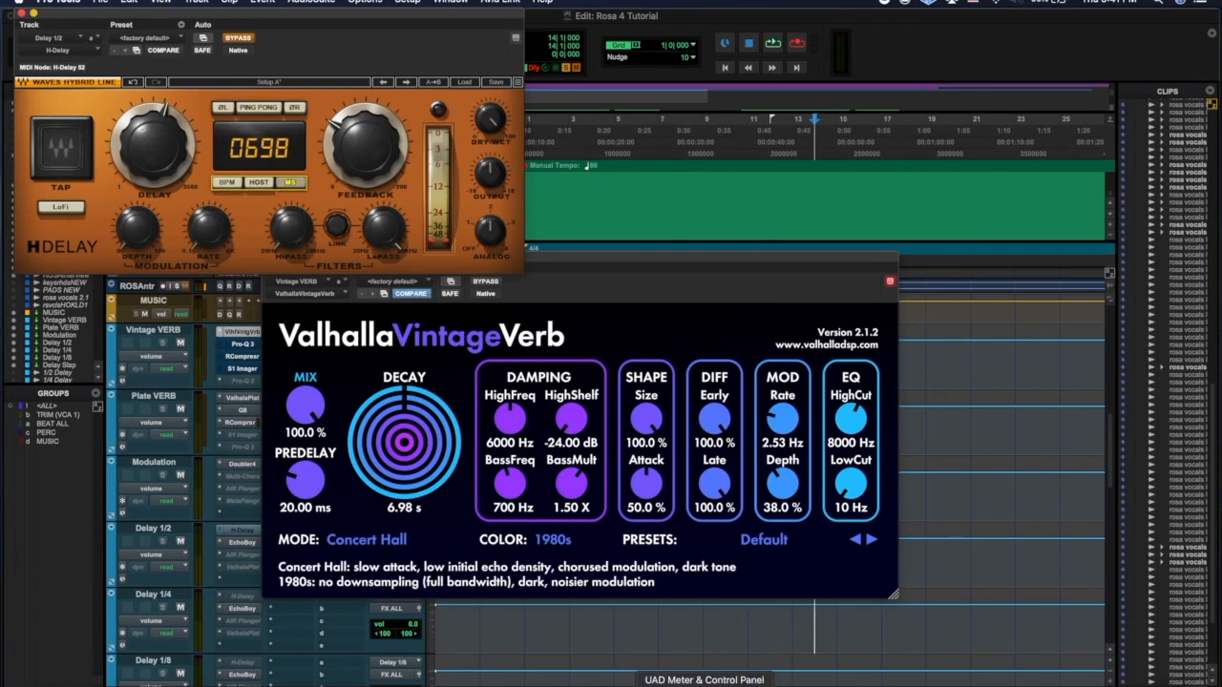
{"action": "left_click", "coordinate": [705, 686]}
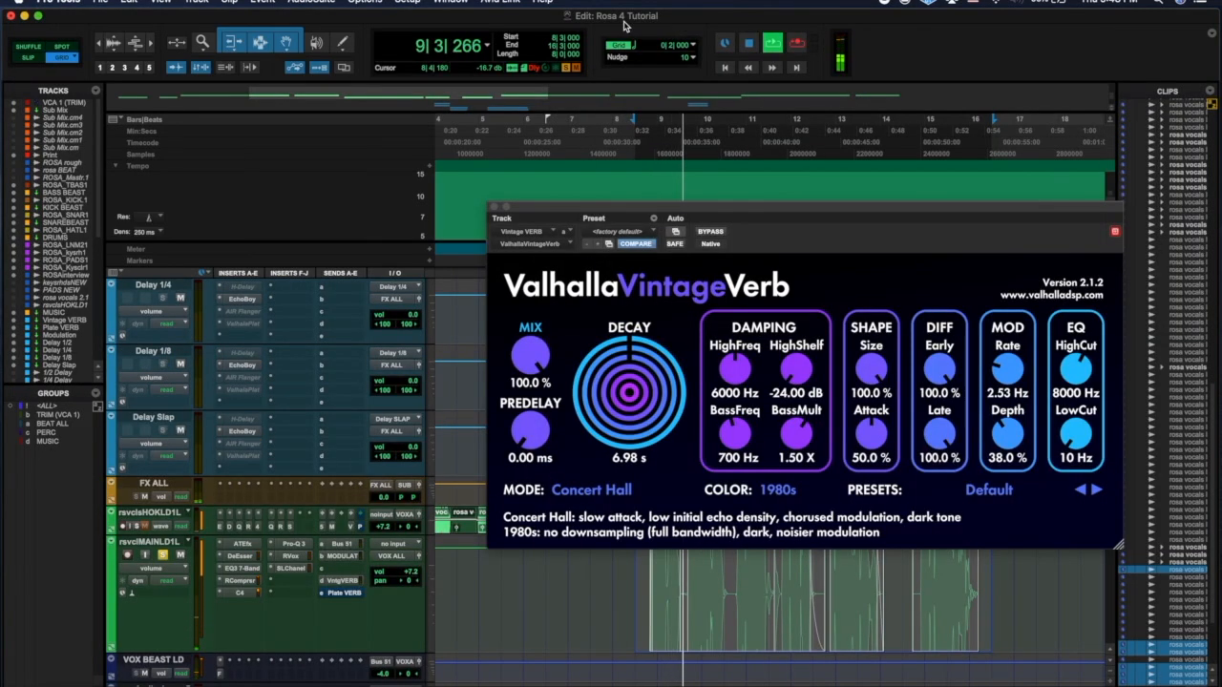
Stop playback and halve the quarter-note length in Calculator.
{"action": "mouse_move", "coordinate": [616, 430]}
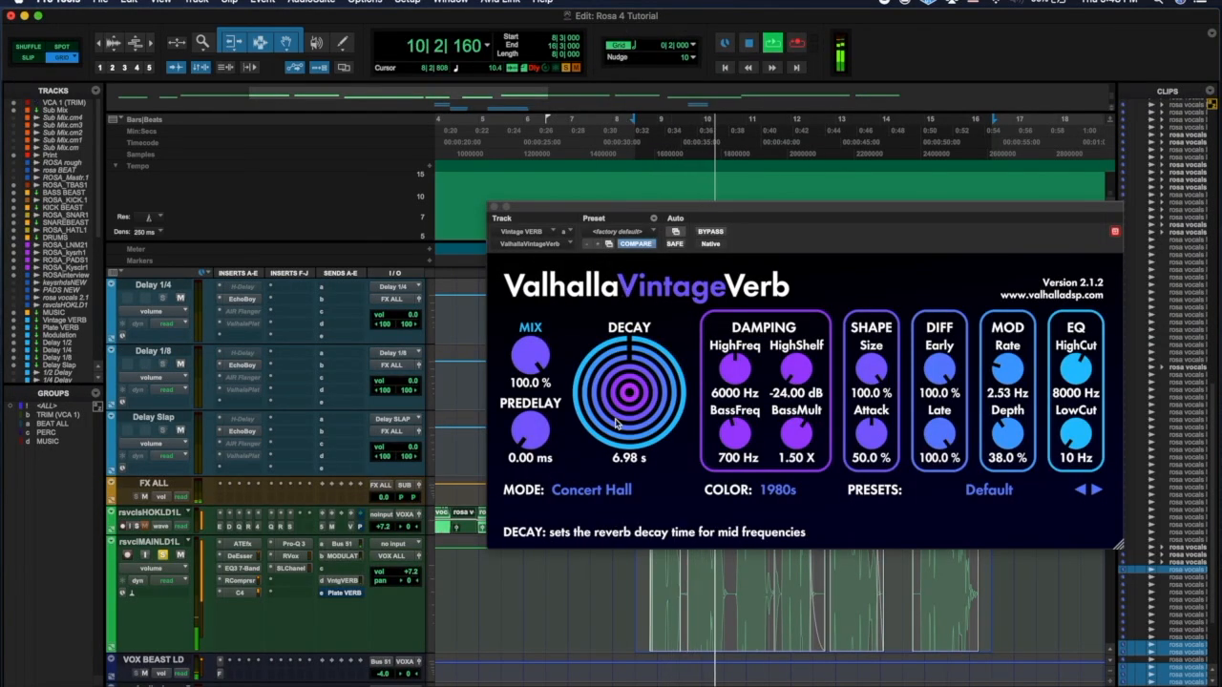
{"action": "key", "text": "space"}
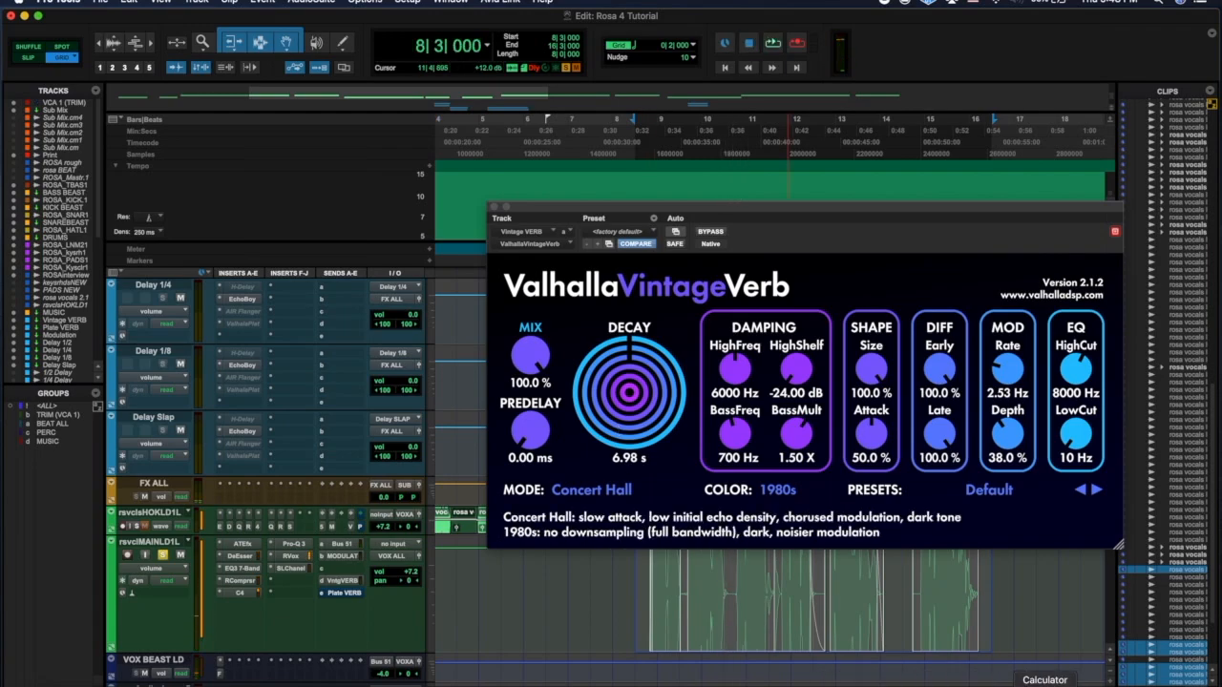
{"action": "left_click", "coordinate": [1044, 683]}
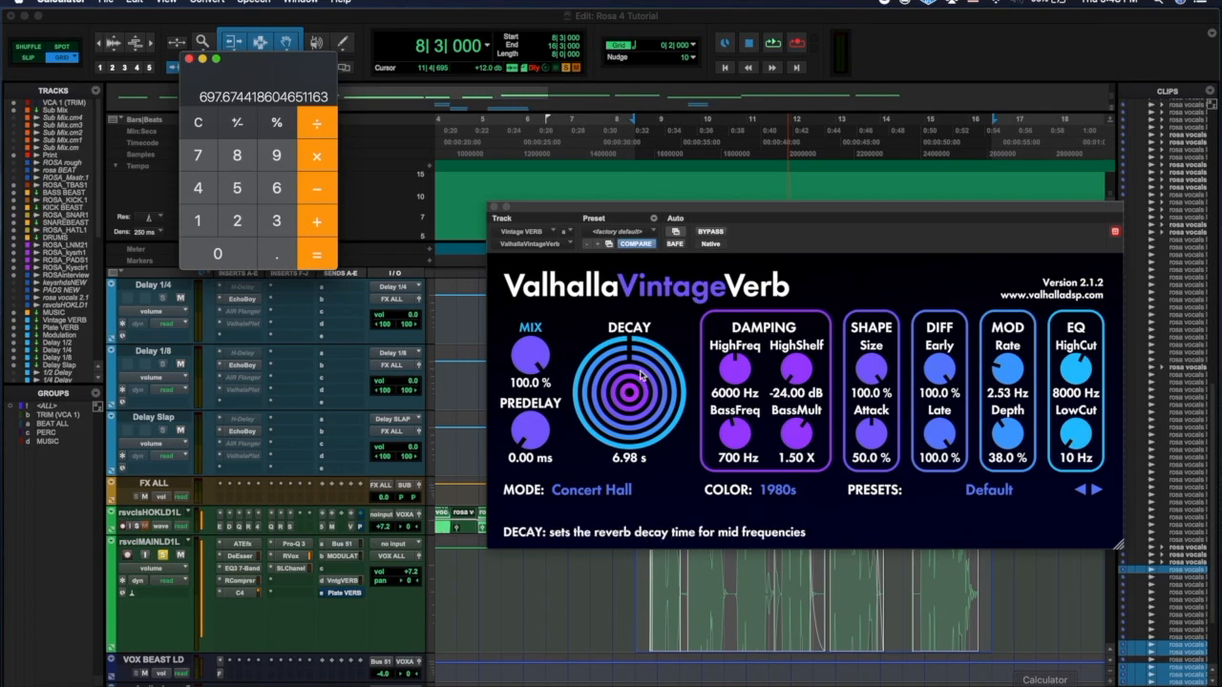
{"action": "left_click", "coordinate": [246, 221]}
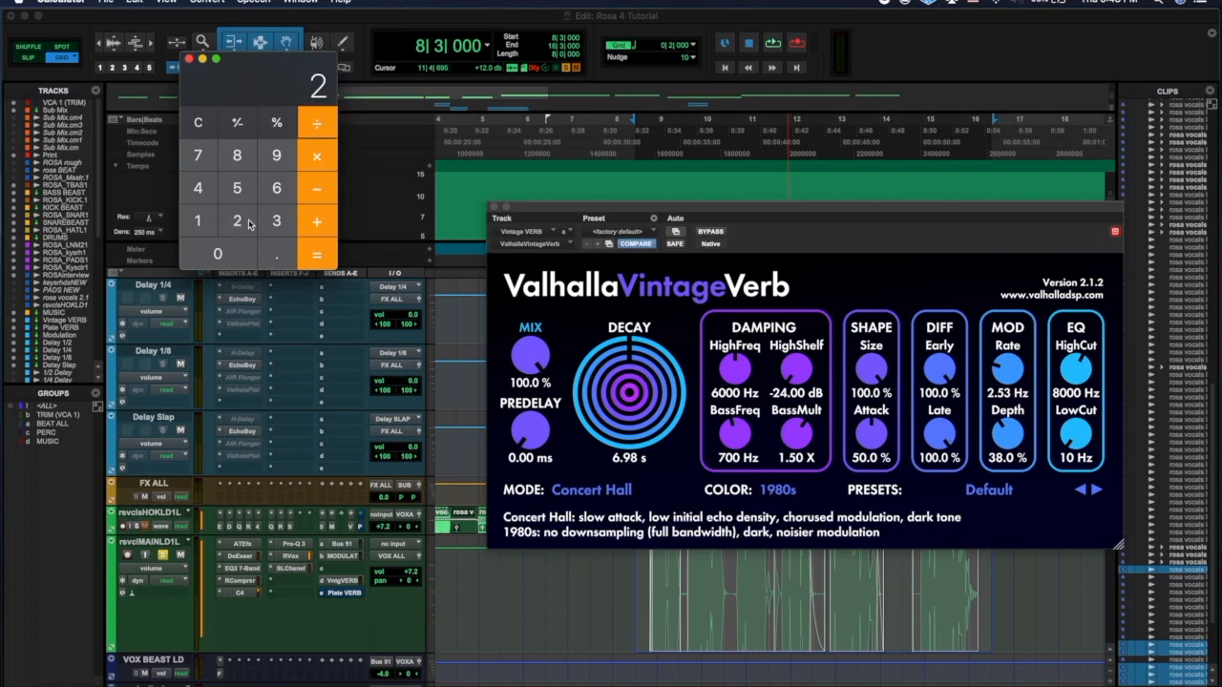
{"action": "left_click", "coordinate": [317, 255]}
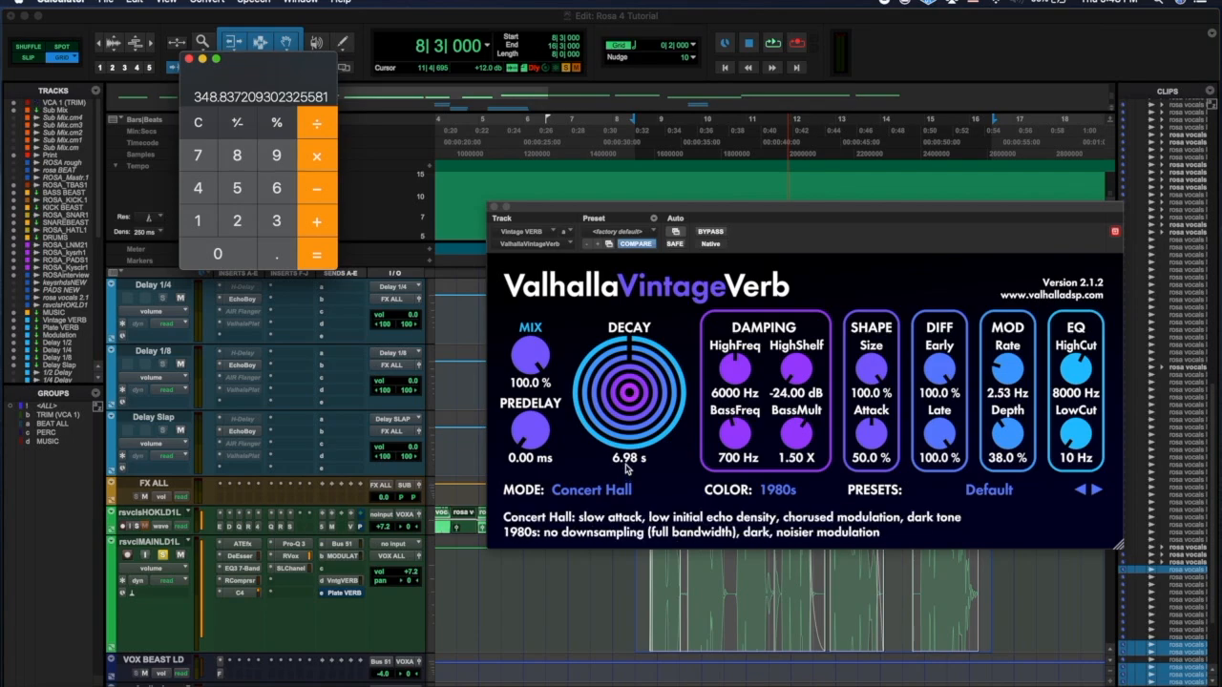
Set the VintageVerb decay to 3.49 s and play the vocal section to hear it.
{"action": "left_click", "coordinate": [626, 468]}
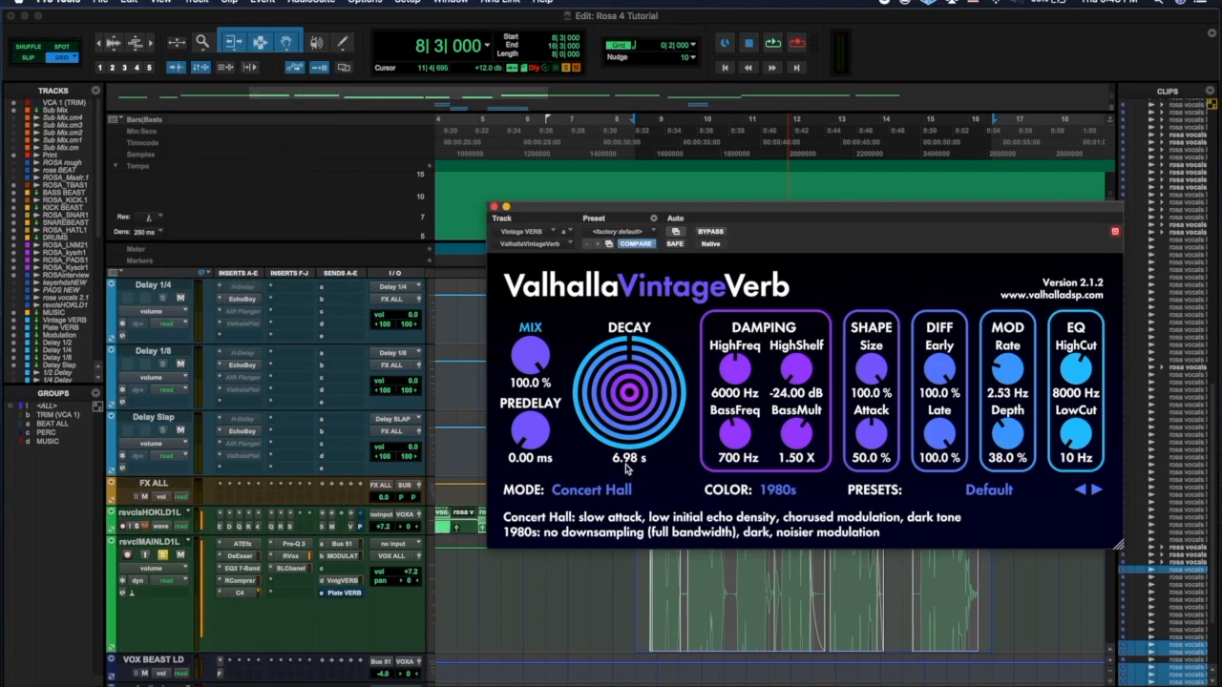
{"action": "left_click", "coordinate": [626, 466]}
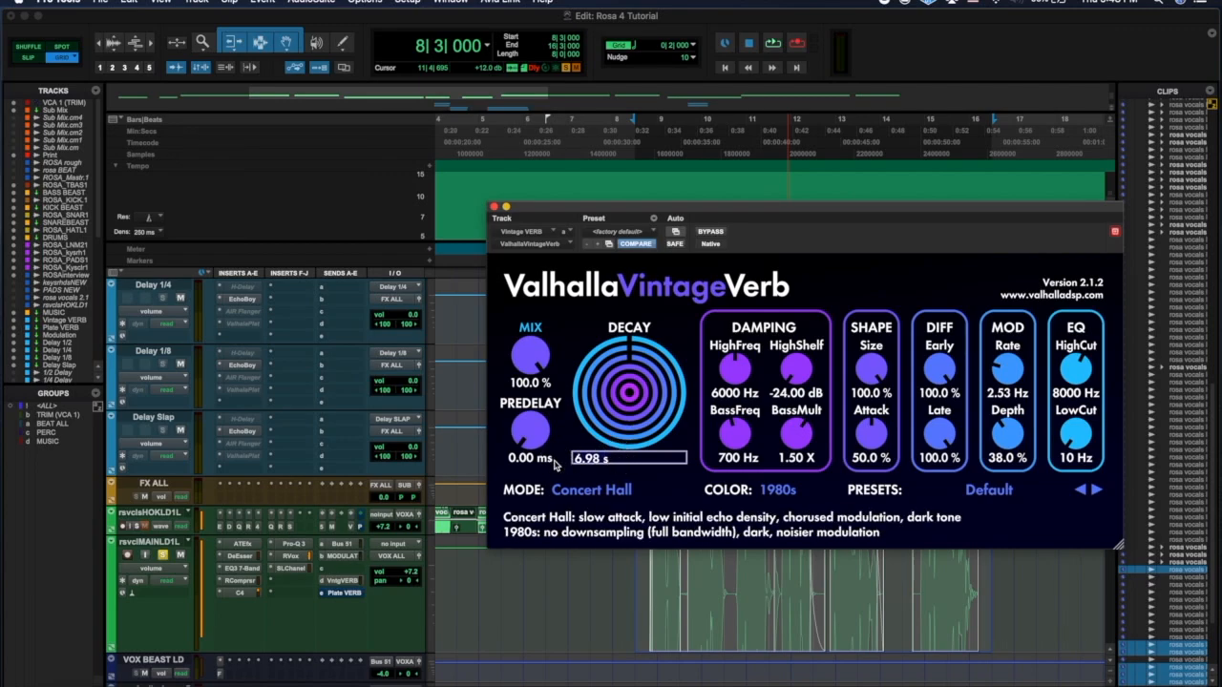
{"action": "type", "text": "3.49"}
{"action": "key", "text": "Return"}
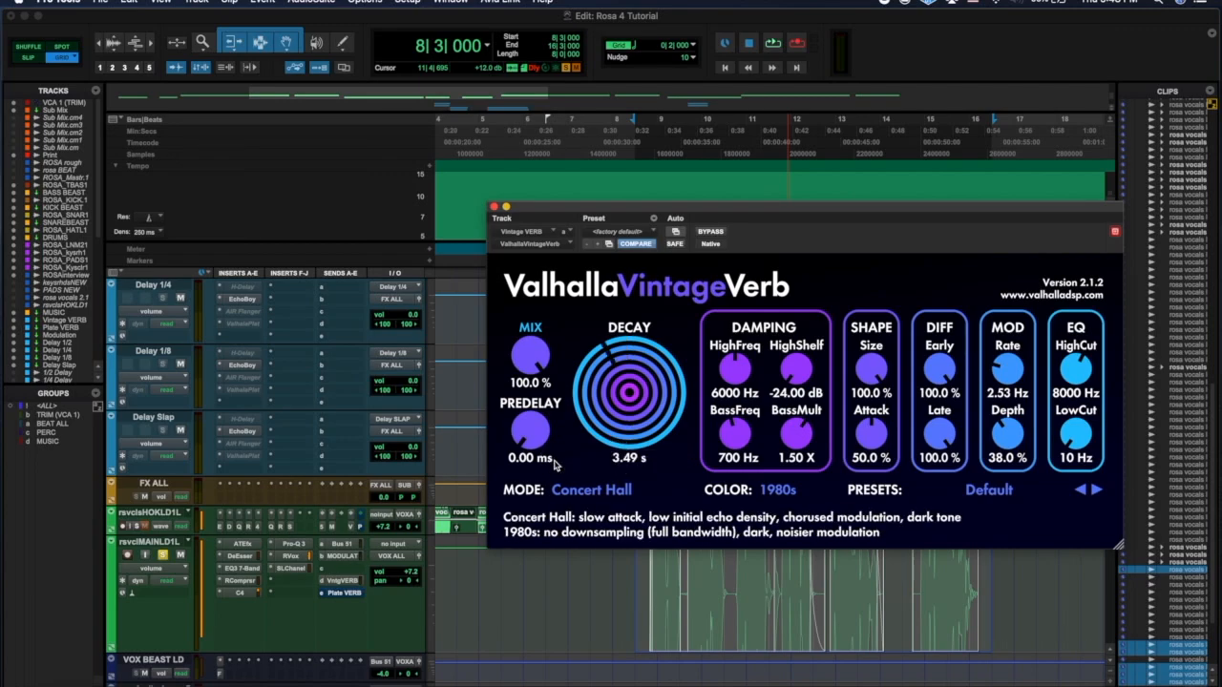
{"action": "key", "text": "space"}
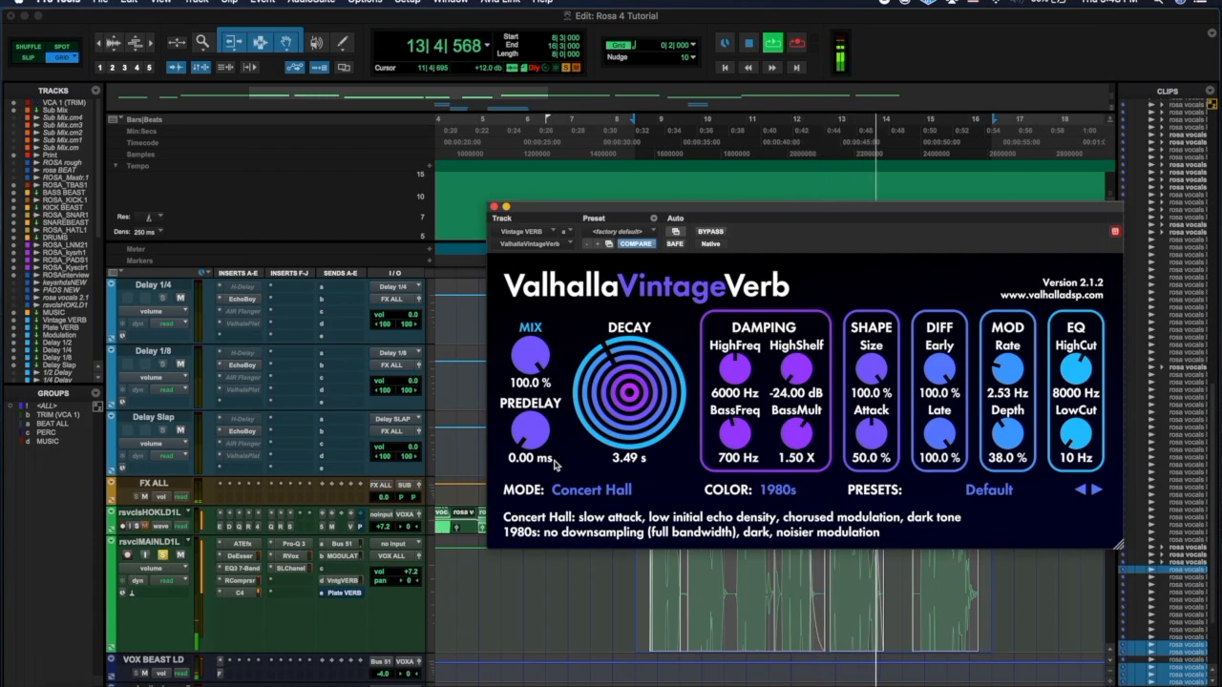
{"action": "key", "text": "space"}
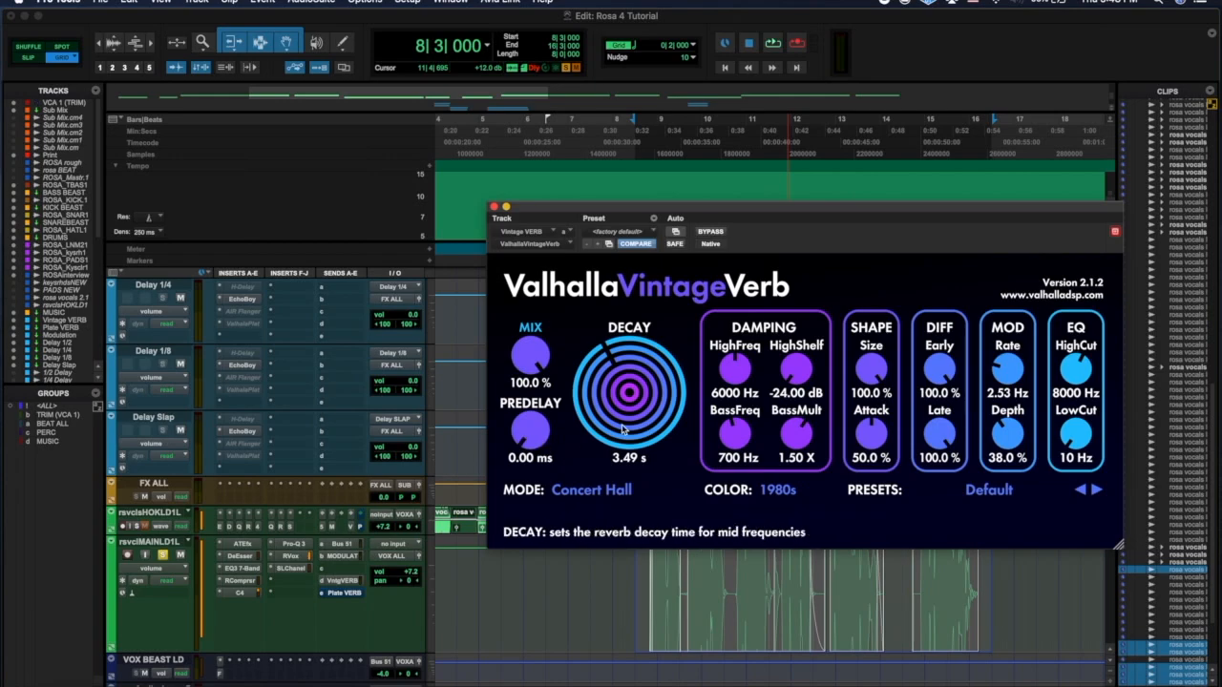
In Calculator, divide the 348.84 ms result by 2 for the predelay.
{"action": "left_click", "coordinate": [1049, 685]}
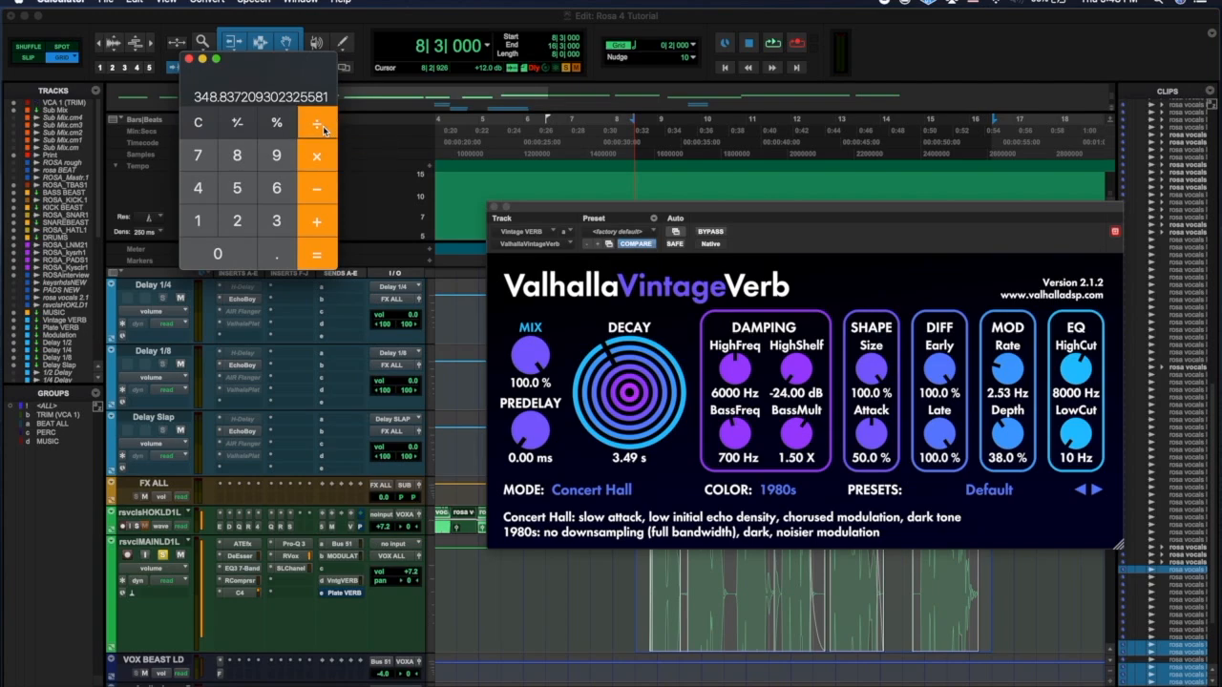
{"action": "left_click", "coordinate": [239, 222]}
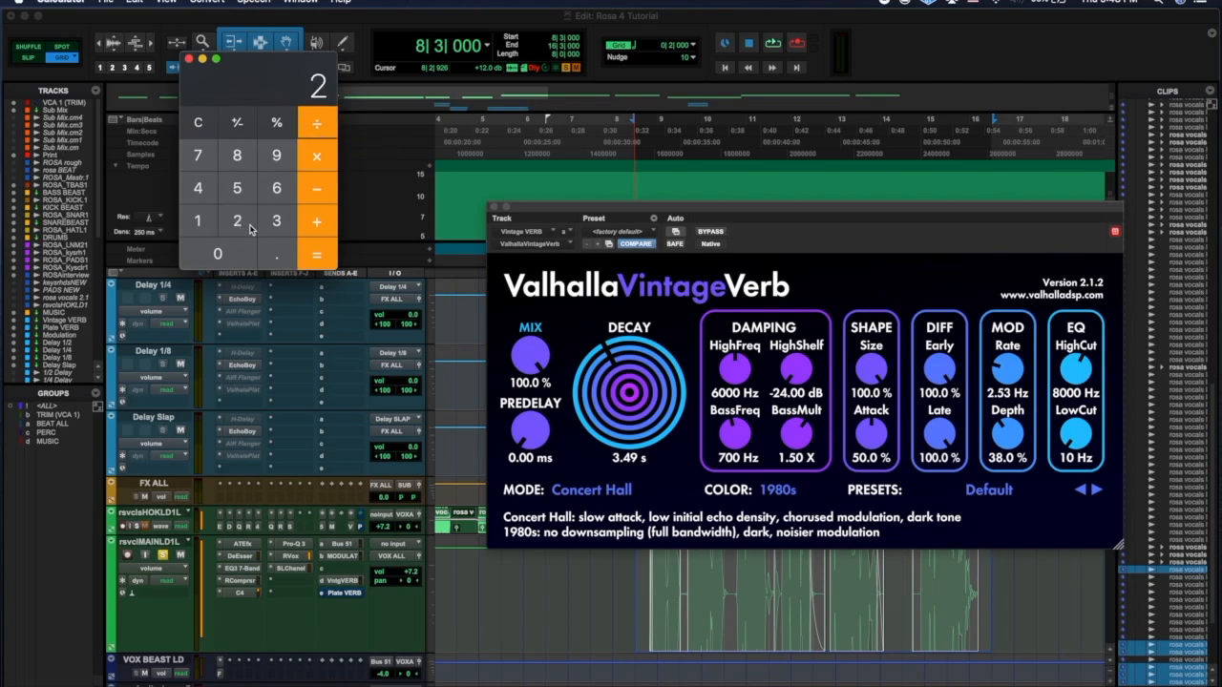
{"action": "left_click", "coordinate": [326, 254]}
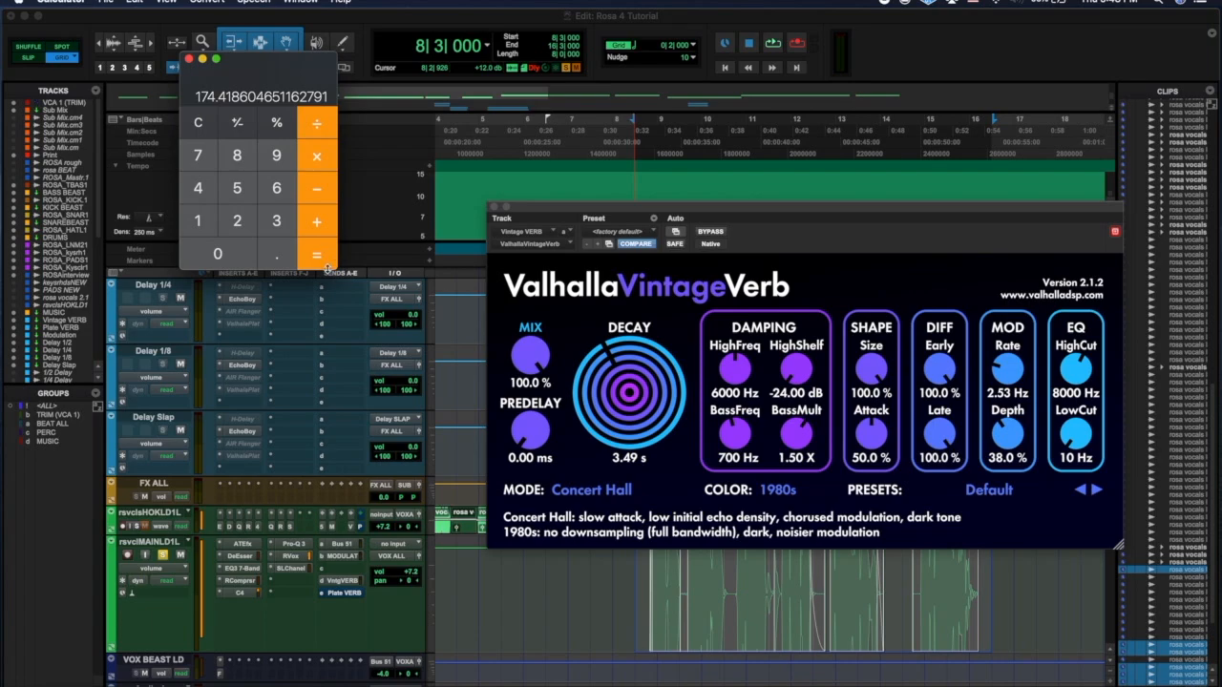
Set the VintageVerb predelay to 17.44 ms and play the vocal section.
{"action": "left_click", "coordinate": [530, 460]}
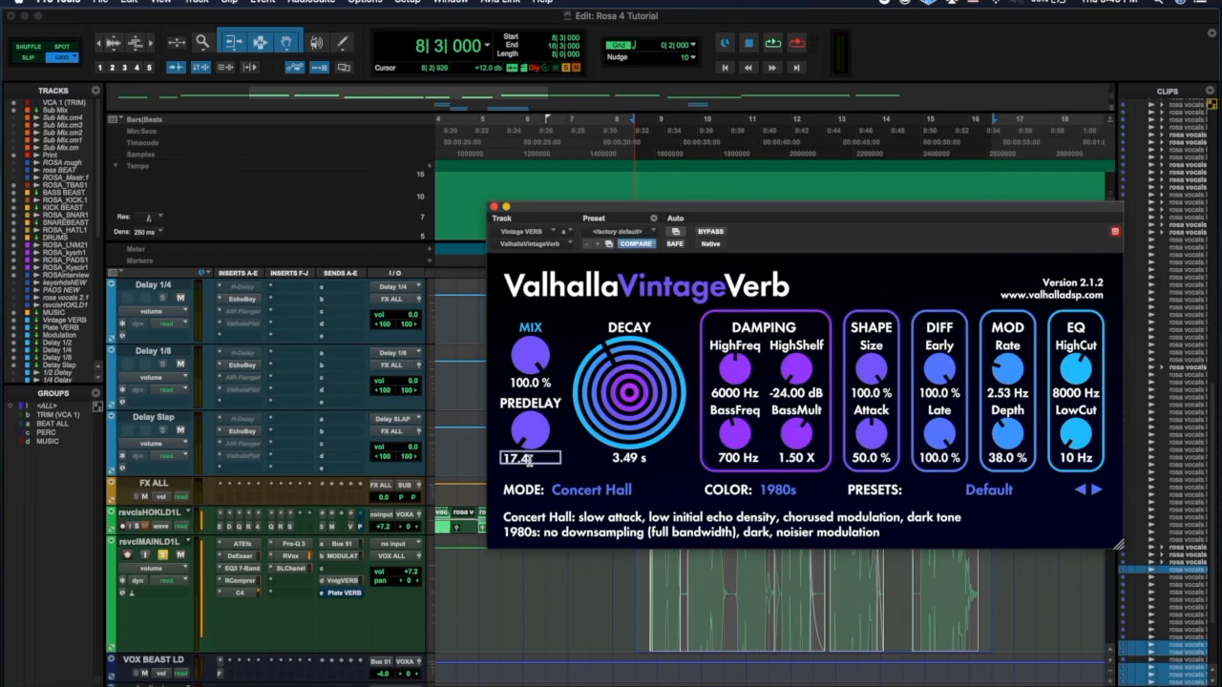
{"action": "key", "text": "space"}
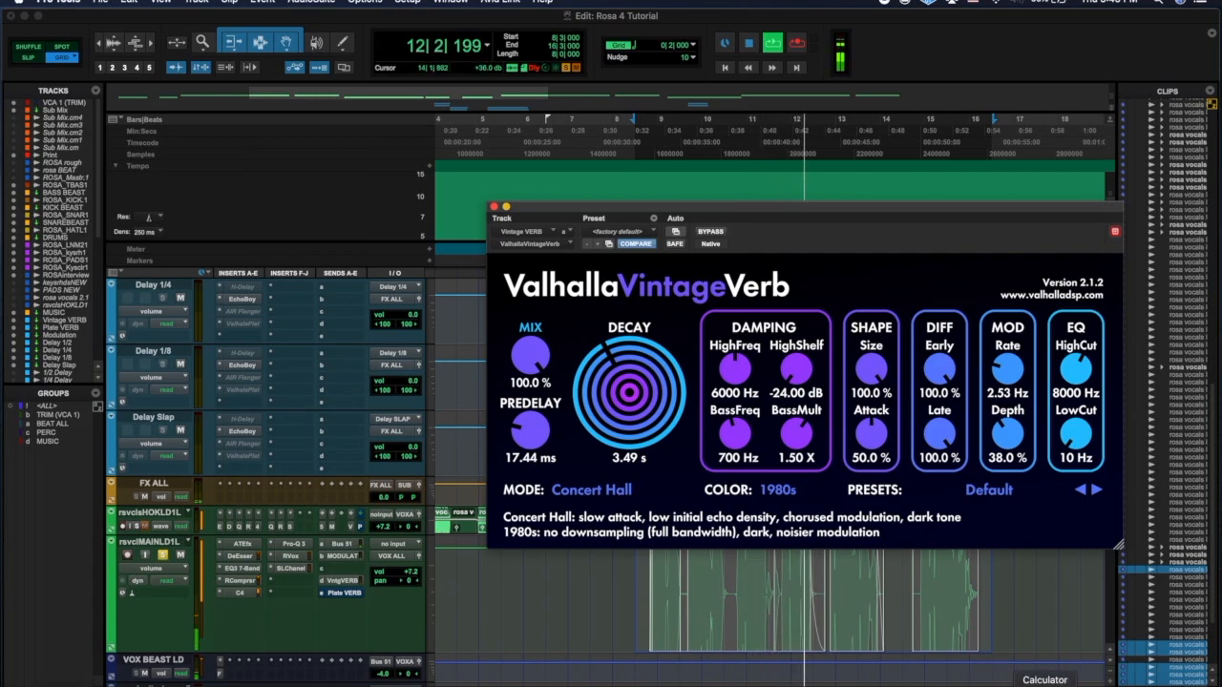
In Calculator, divide the 174.42 ms result by 2 for the next shorter note value.
{"action": "left_click", "coordinate": [1044, 683]}
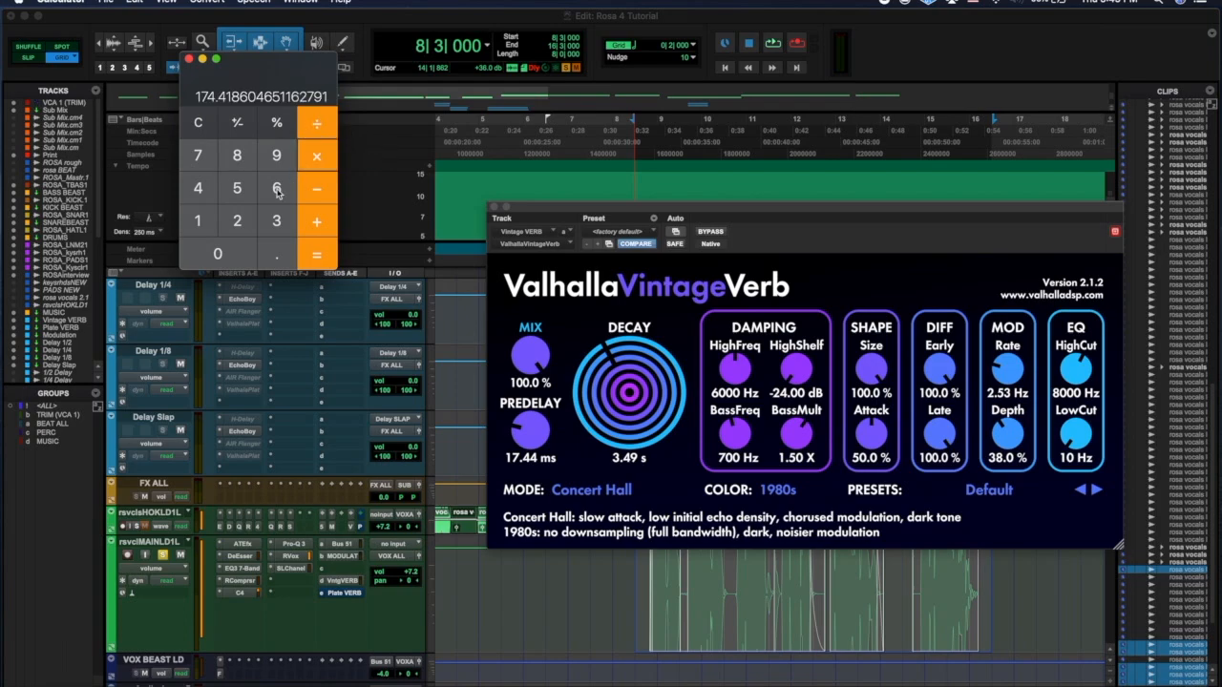
{"action": "left_click", "coordinate": [249, 219]}
{"action": "left_click", "coordinate": [315, 253]}
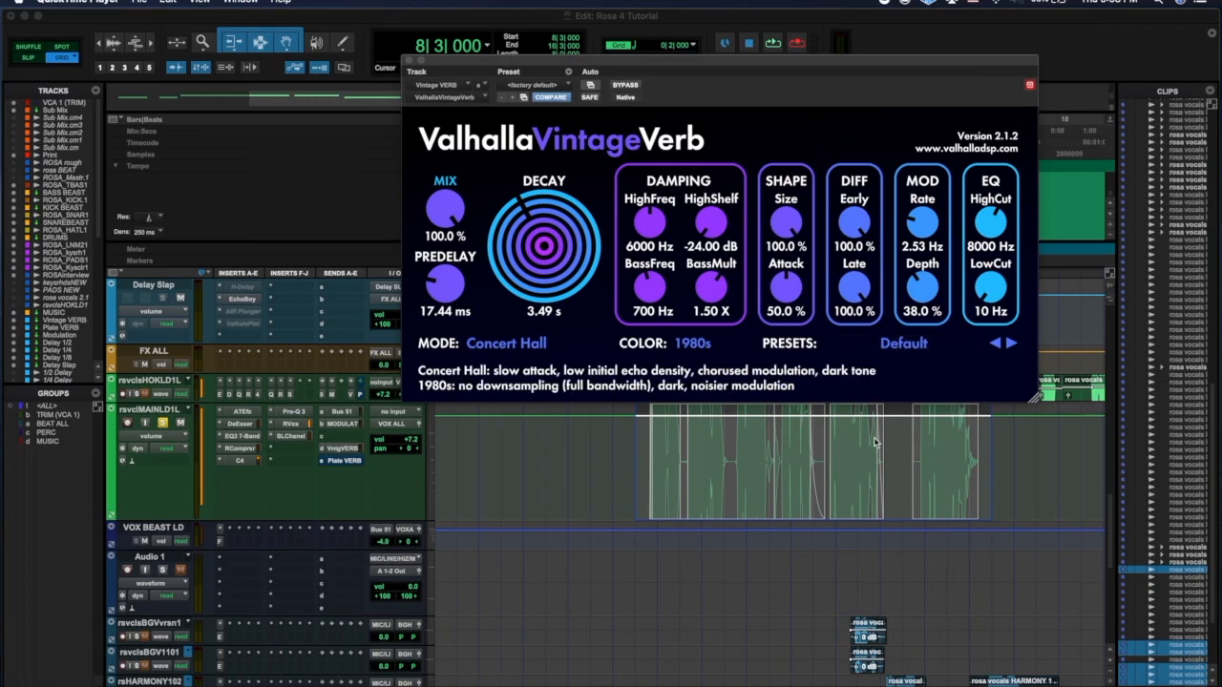
Select the clips on the main lead vocal track starting at 8|3|000 and play them.
{"action": "left_click", "coordinate": [621, 430]}
{"action": "left_click_drag", "start_coordinate": [637, 445], "coordinate": [981, 474]}
{"action": "key", "text": "space"}
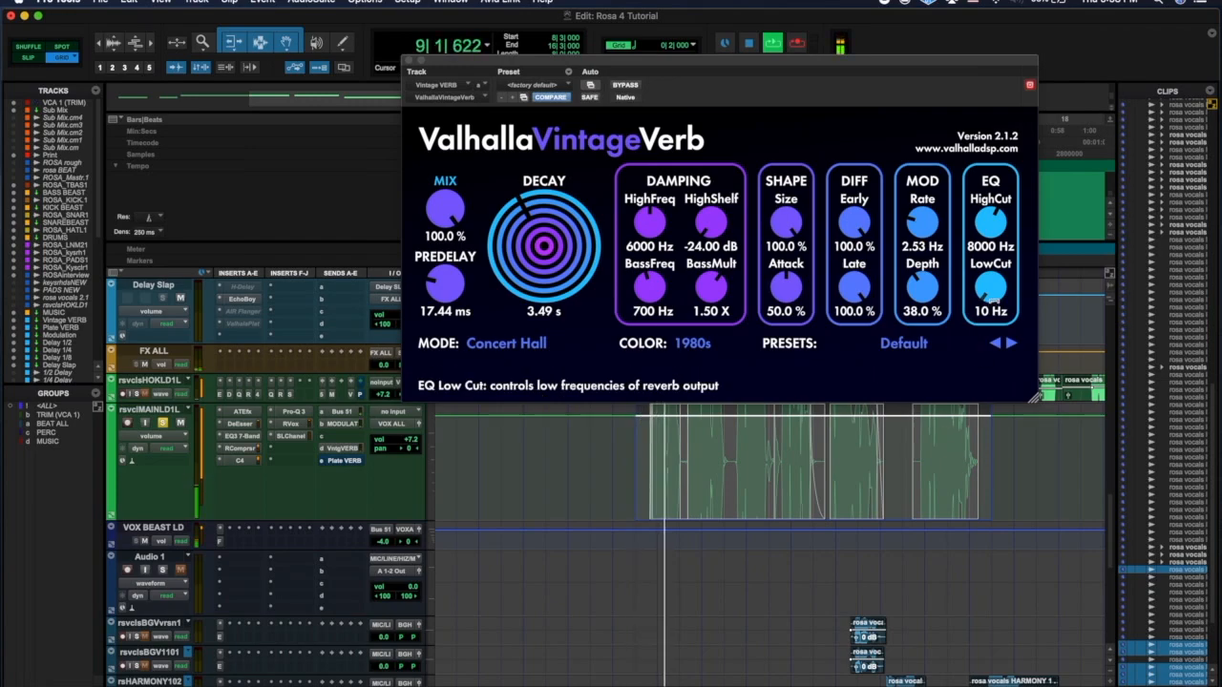
Raise the VintageVerb EQ low cut to 580 Hz and adjust its high cut during playback.
{"action": "left_click_drag", "start_coordinate": [997, 284], "coordinate": [1005, 227]}
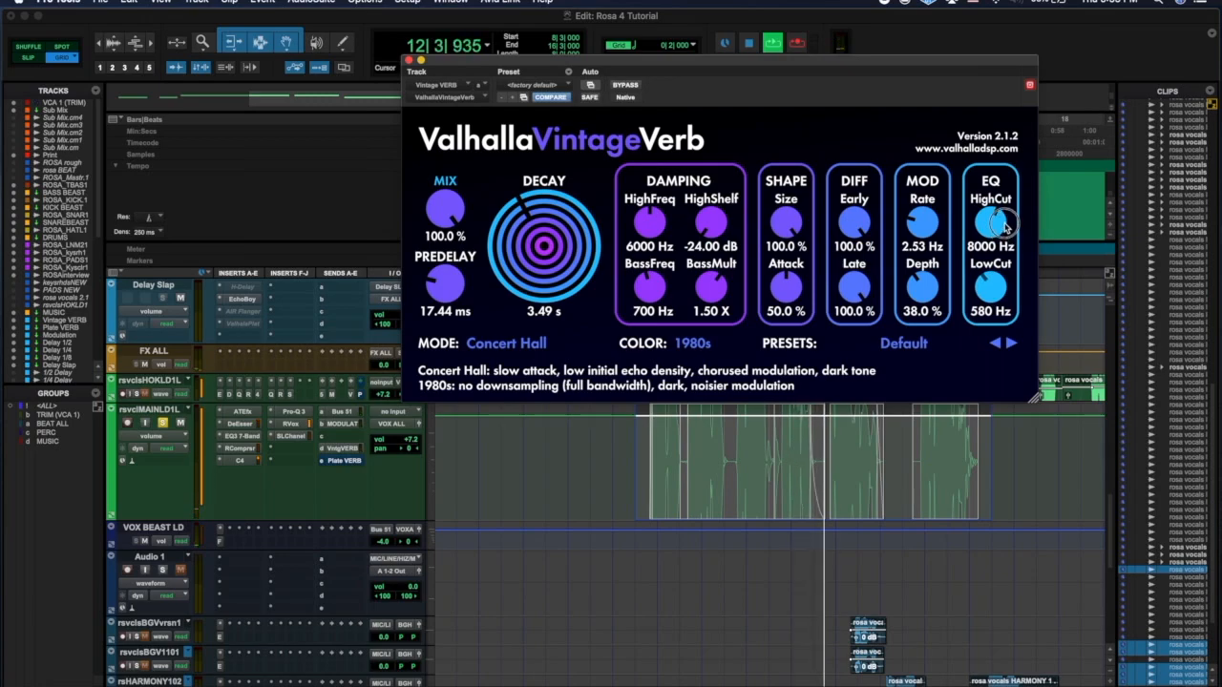
{"action": "left_click_drag", "start_coordinate": [1006, 225], "coordinate": [1005, 169]}
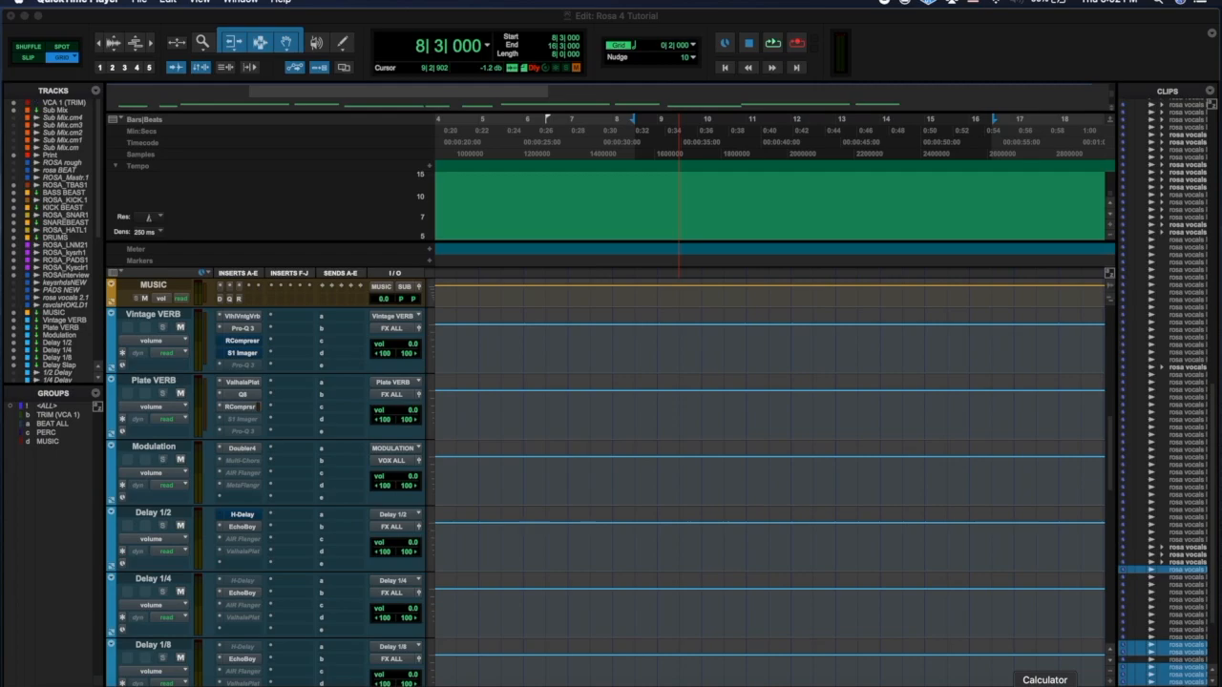
Open the Pro-Q 3 insert on the Vintage VERB track and play the vocal through it.
{"action": "left_click", "coordinate": [250, 329]}
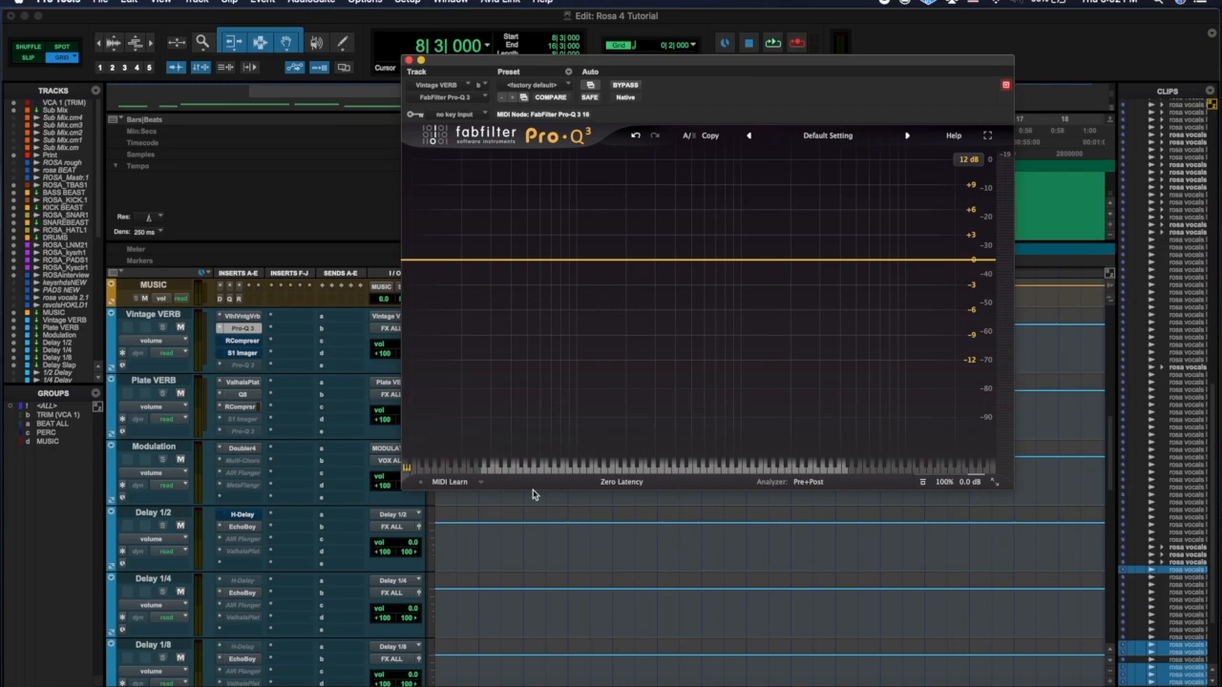
{"action": "key", "text": "space"}
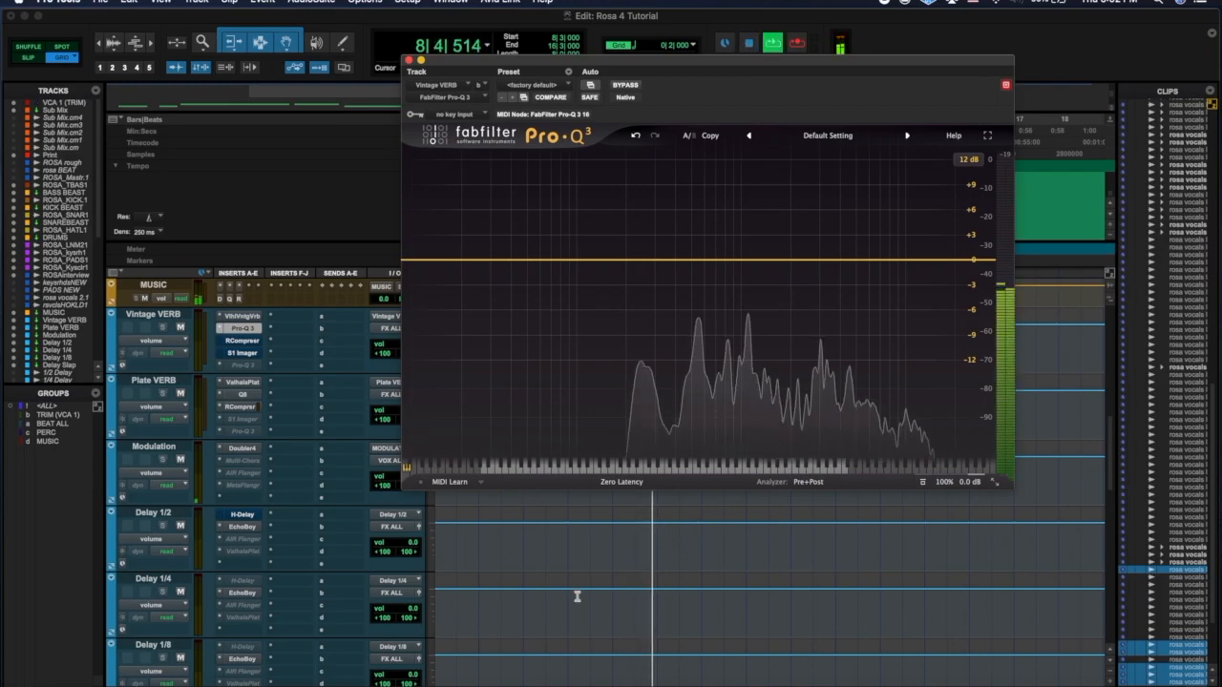
{"action": "scroll", "coordinate": [577, 596], "scroll_direction": "down", "scroll_amount": 5}
{"action": "scroll", "coordinate": [577, 597], "scroll_direction": "down", "scroll_amount": 3}
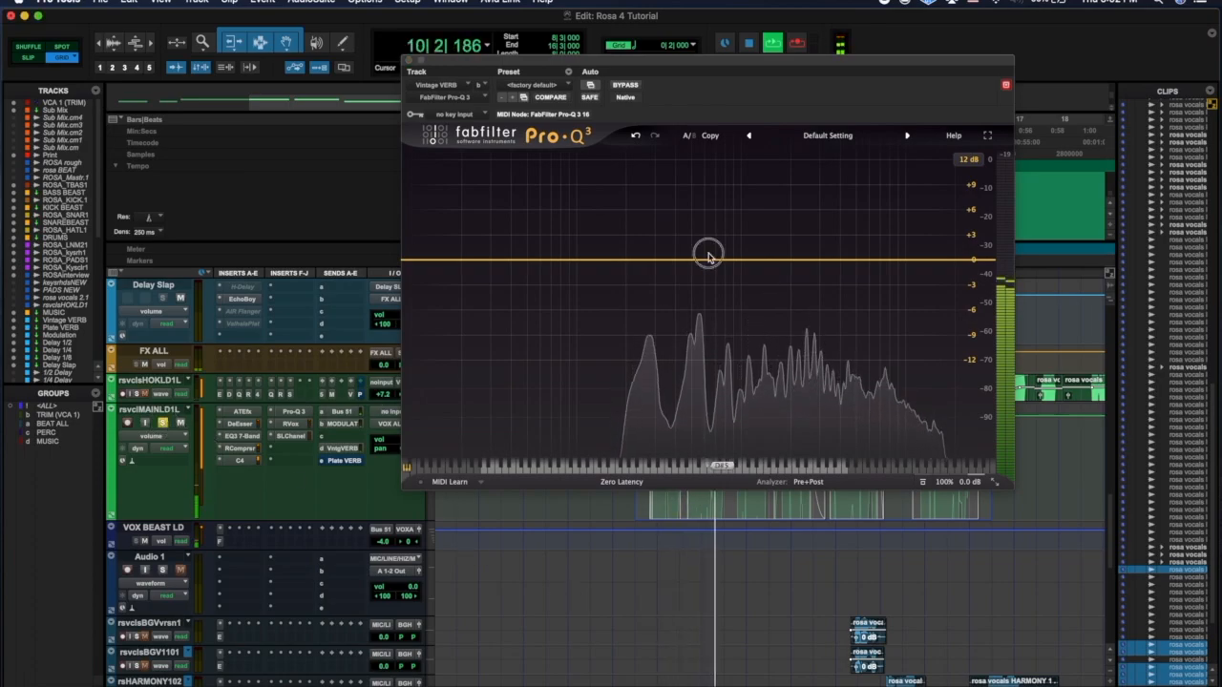
Add a bell band at 312.56 Hz with +1.97 dB gain and set its stereo placement to Side.
{"action": "left_click_drag", "start_coordinate": [707, 264], "coordinate": [657, 245]}
{"action": "right_click", "coordinate": [657, 245]}
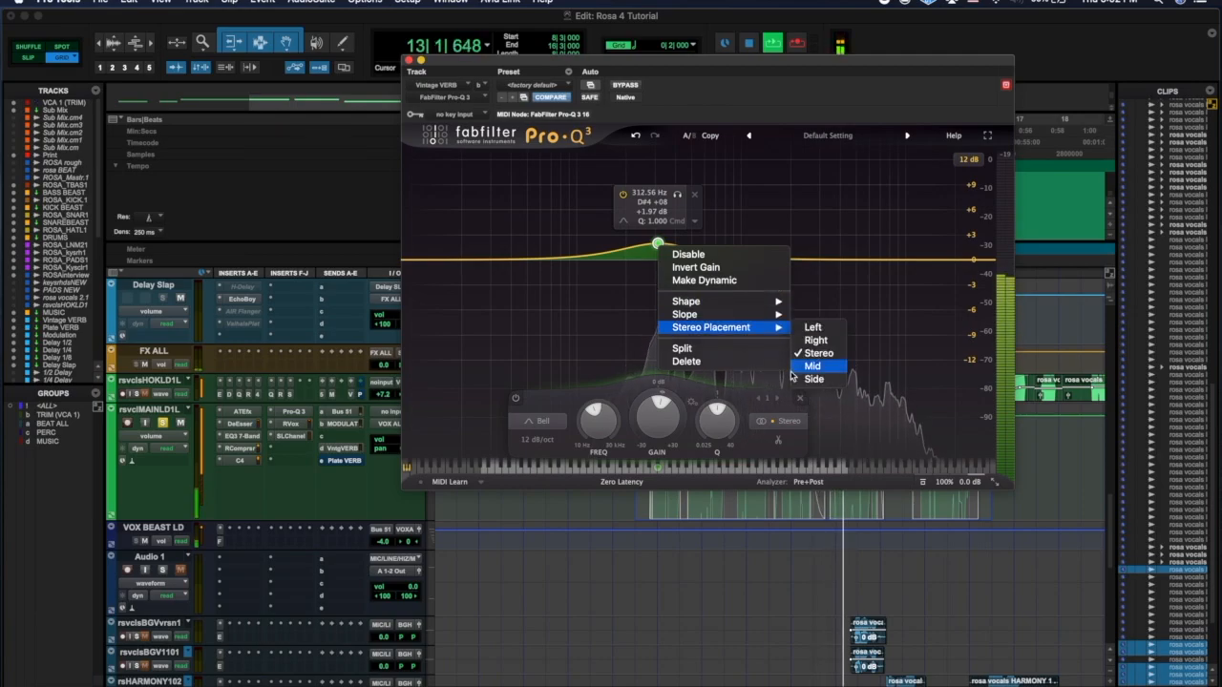
{"action": "left_click", "coordinate": [806, 380]}
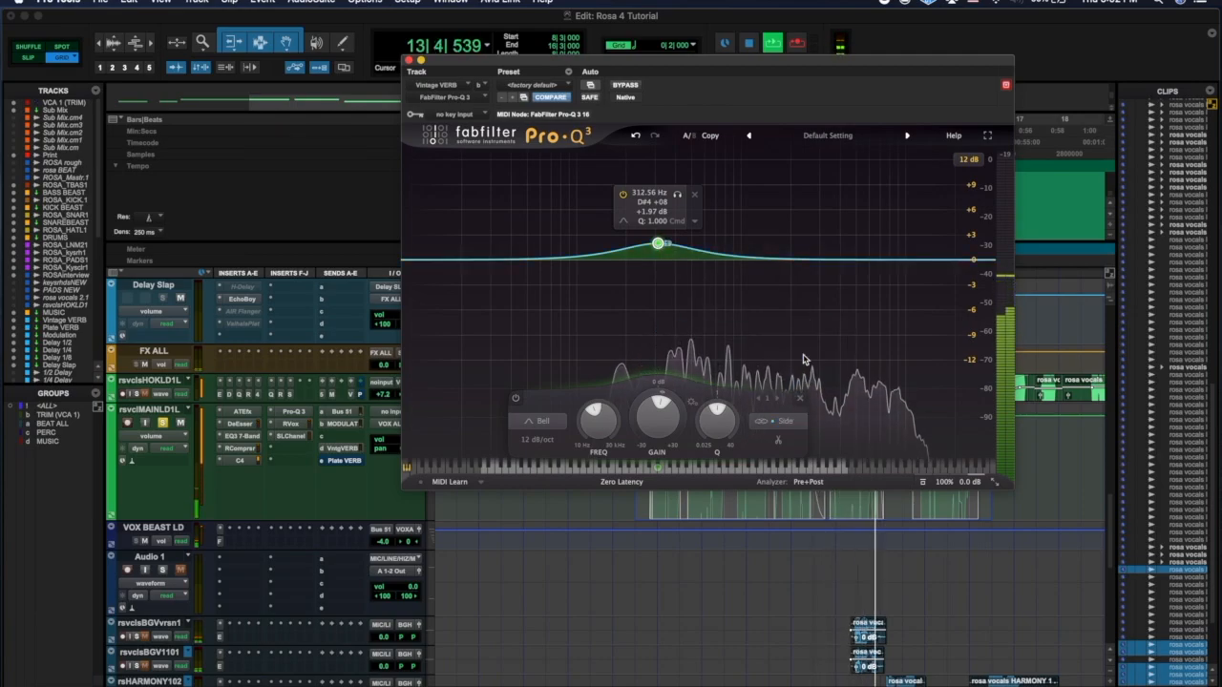
Add a Side high-shelf band at 1629.1 Hz with +3.23 dB gain in Pro-Q 3 and replay the vocal.
{"action": "left_click_drag", "start_coordinate": [943, 259], "coordinate": [772, 239]}
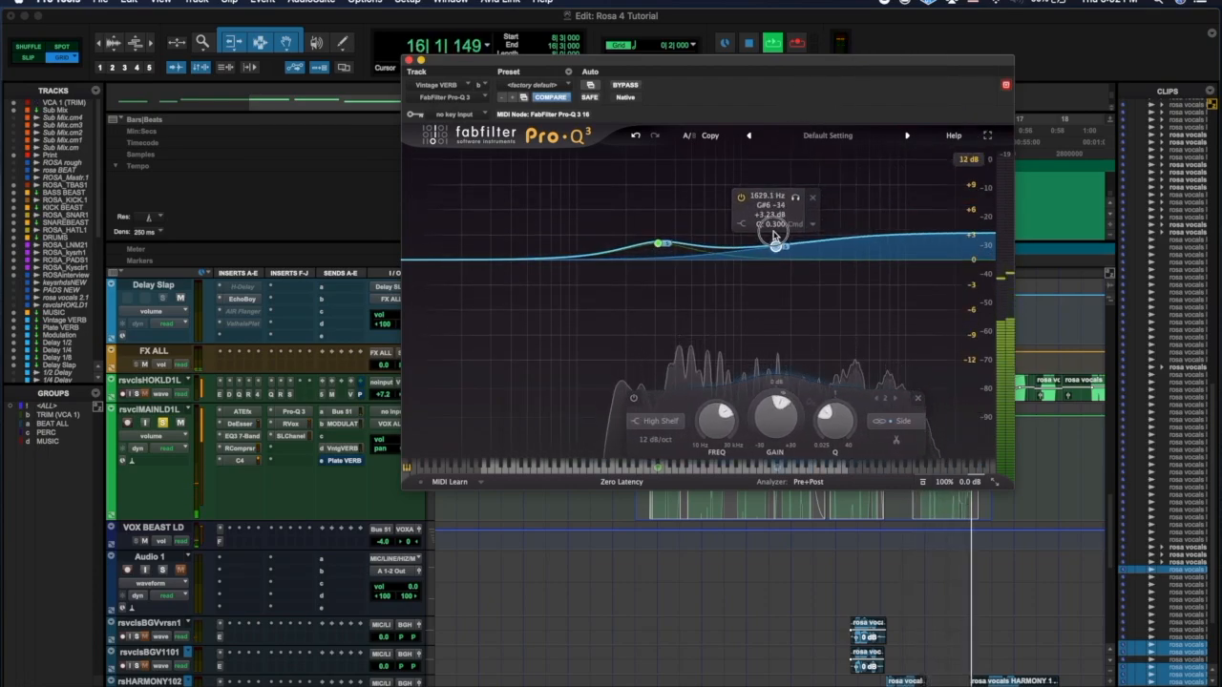
{"action": "key", "text": "space"}
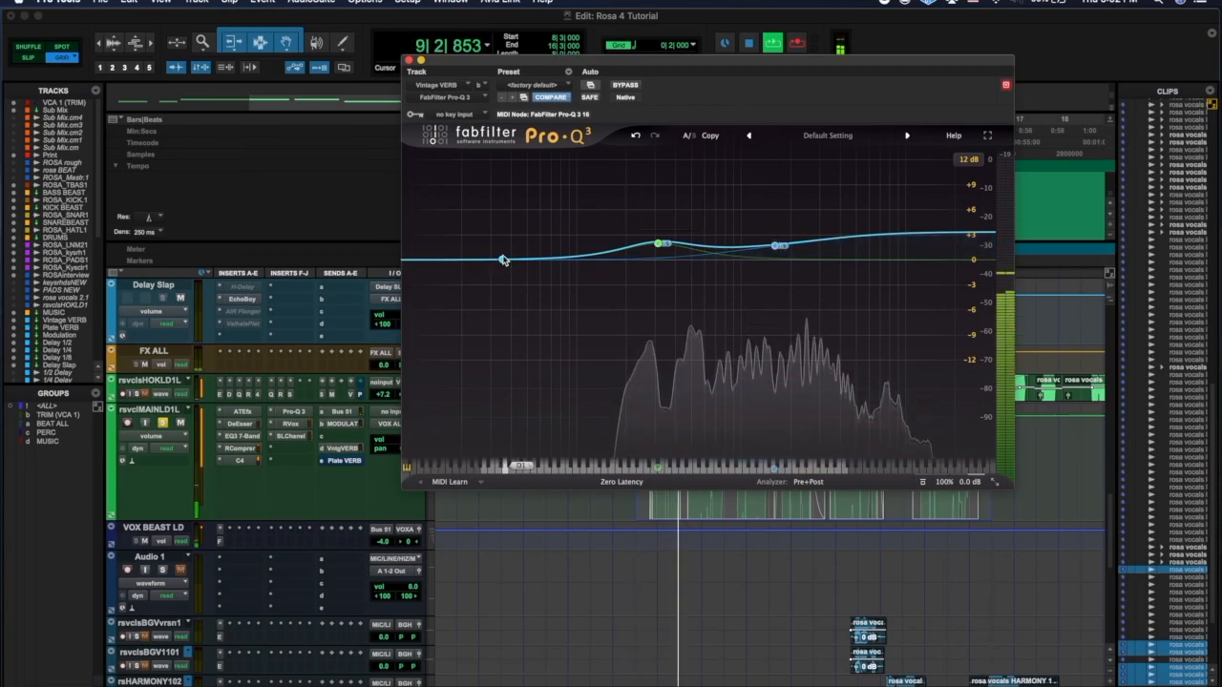
Add a low bell band with Stereo placement, move it to 158.83 Hz at -1.34 dB, and toggle the EQ bypass.
{"action": "right_click", "coordinate": [502, 259]}
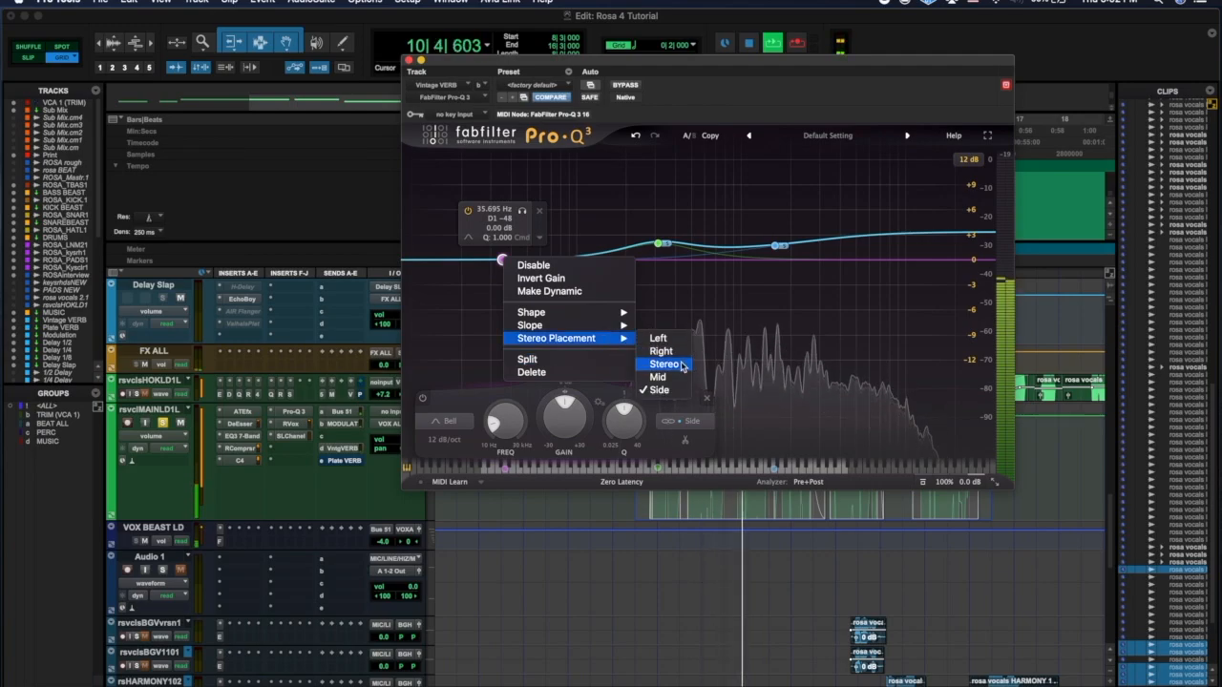
{"action": "left_click", "coordinate": [682, 366]}
{"action": "left_click_drag", "start_coordinate": [502, 258], "coordinate": [609, 271]}
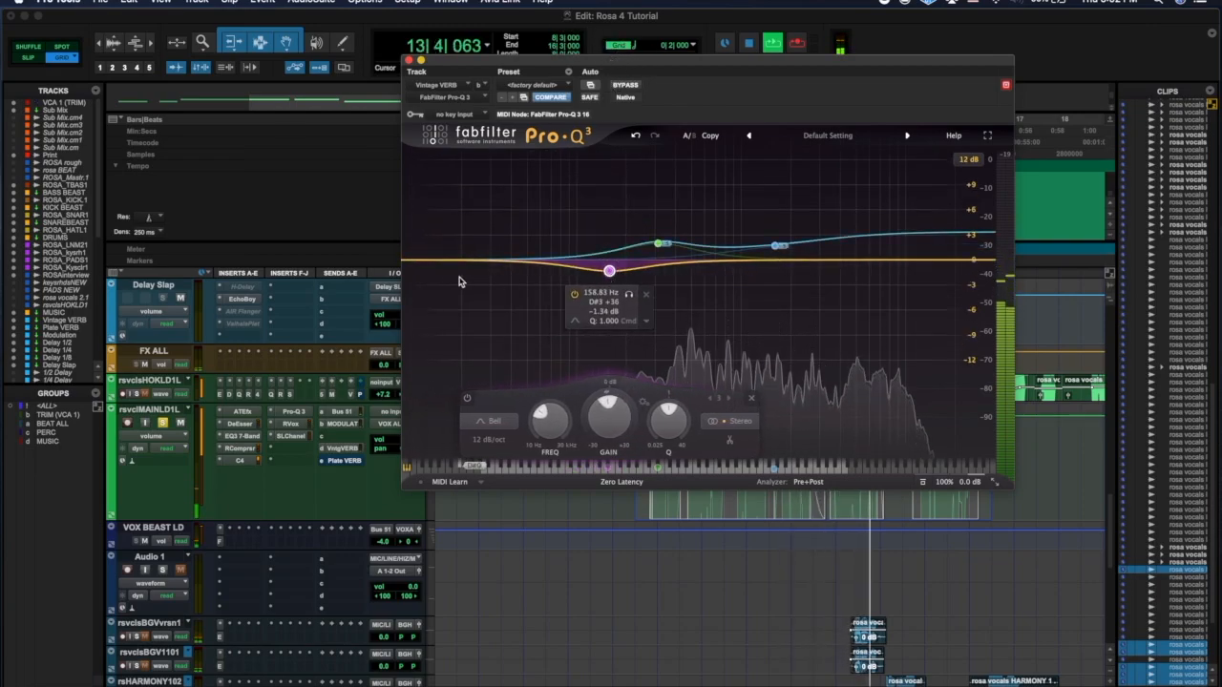
{"action": "left_click", "coordinate": [626, 86]}
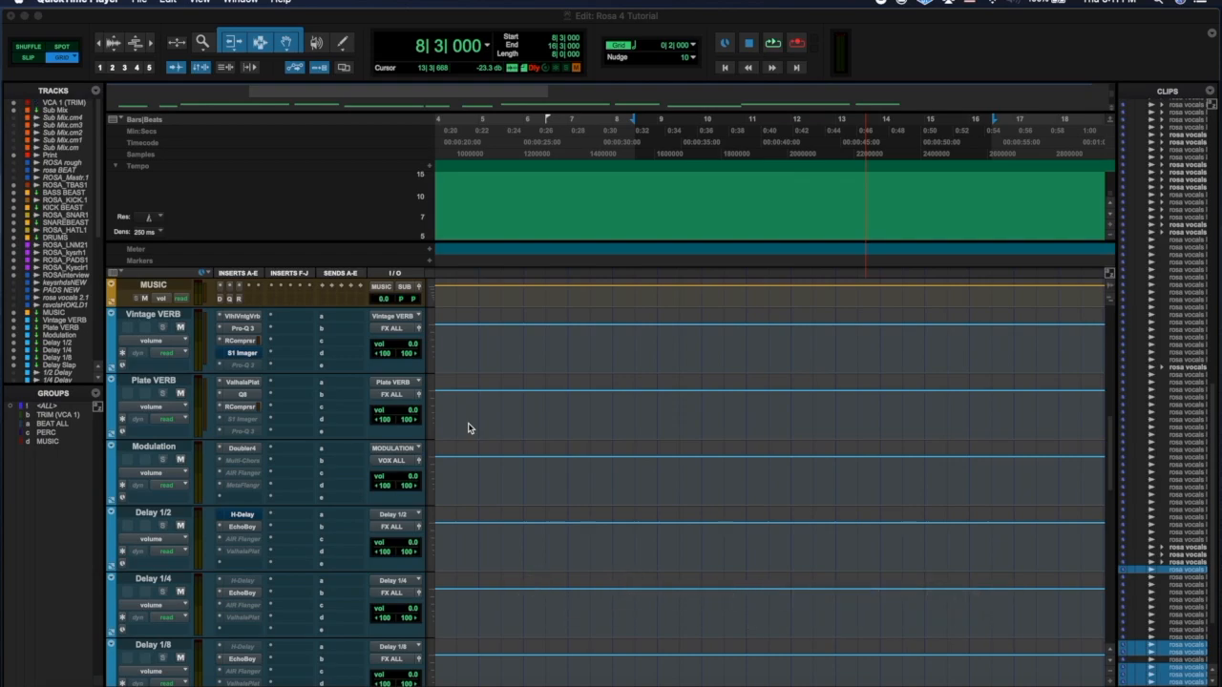
Open the RCompressor on the Vintage VERB track and compare the reverb with it bypassed and active during playback.
{"action": "left_click", "coordinate": [239, 341]}
{"action": "scroll", "coordinate": [907, 477], "scroll_direction": "down", "scroll_amount": 5}
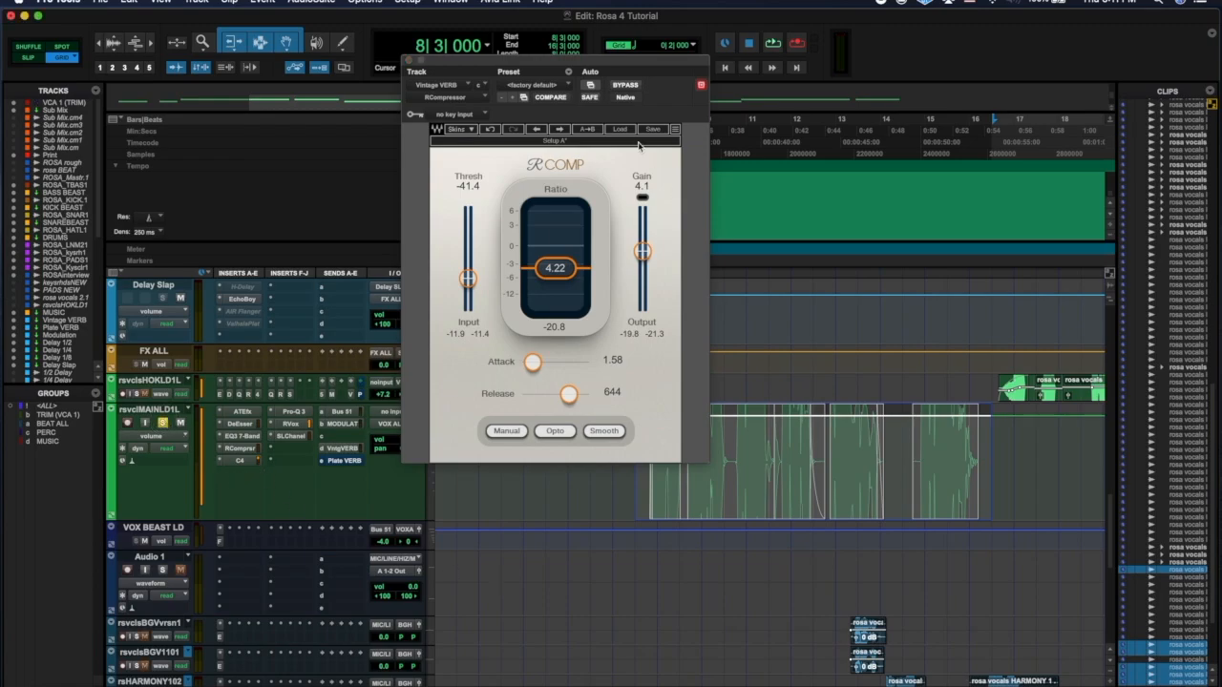
{"action": "key", "text": "space"}
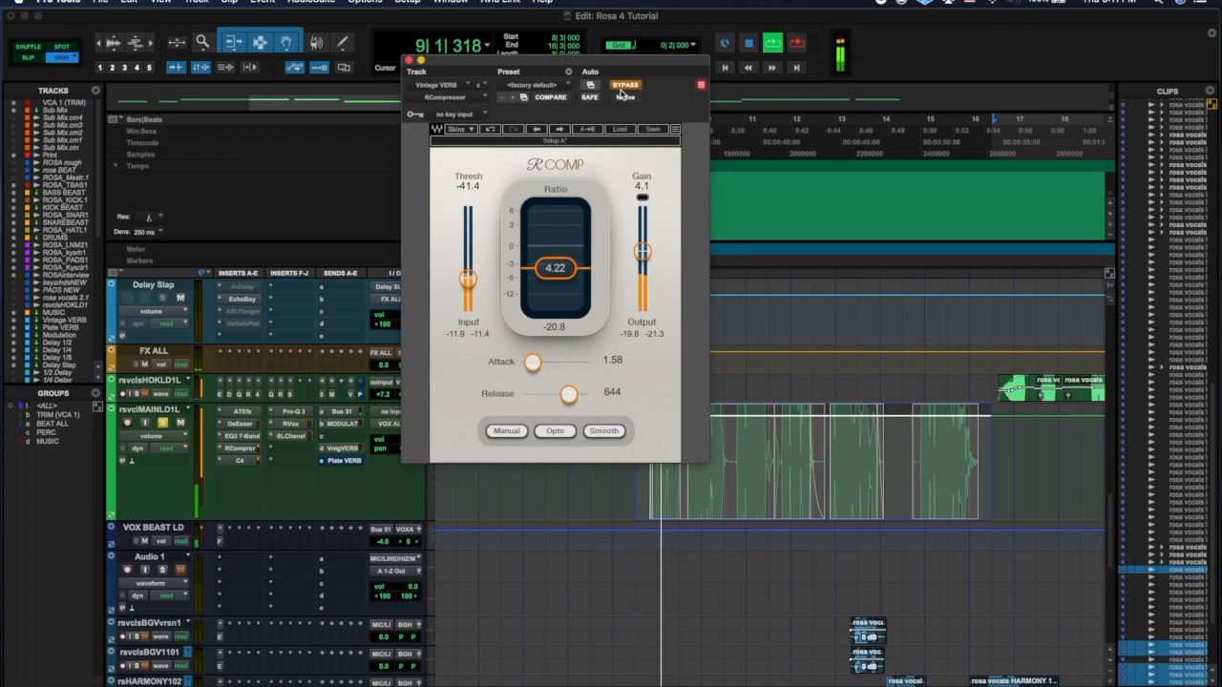
{"action": "left_click", "coordinate": [622, 88]}
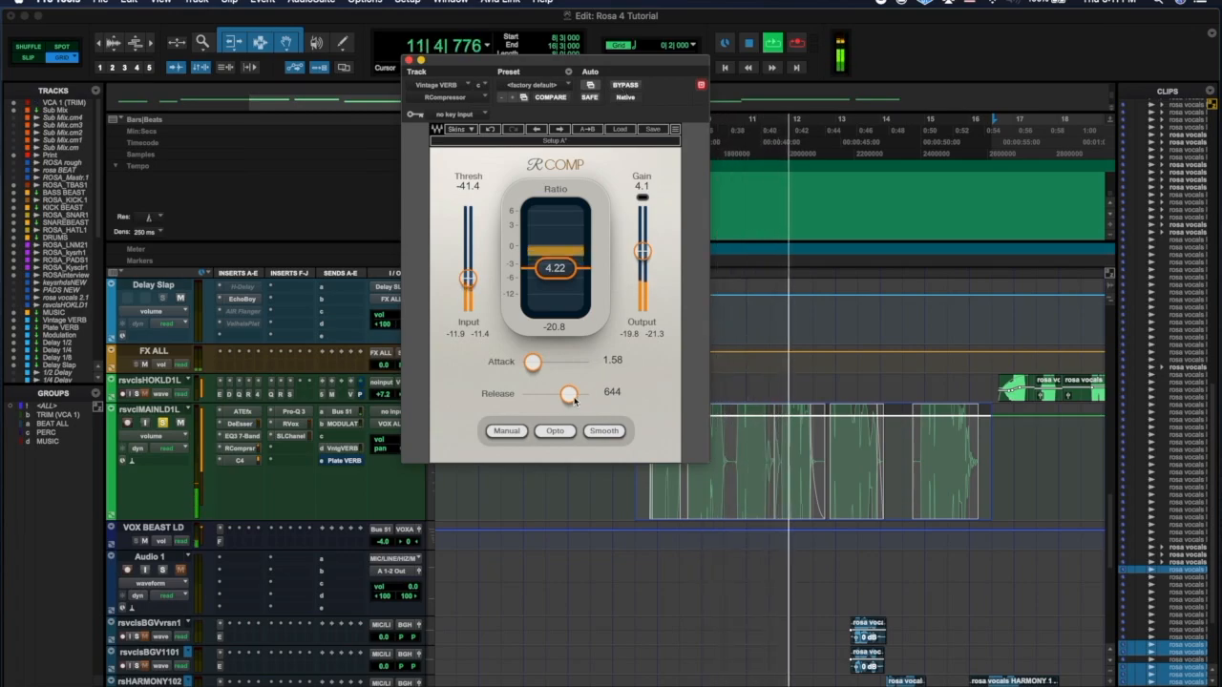
{"action": "left_click", "coordinate": [616, 86]}
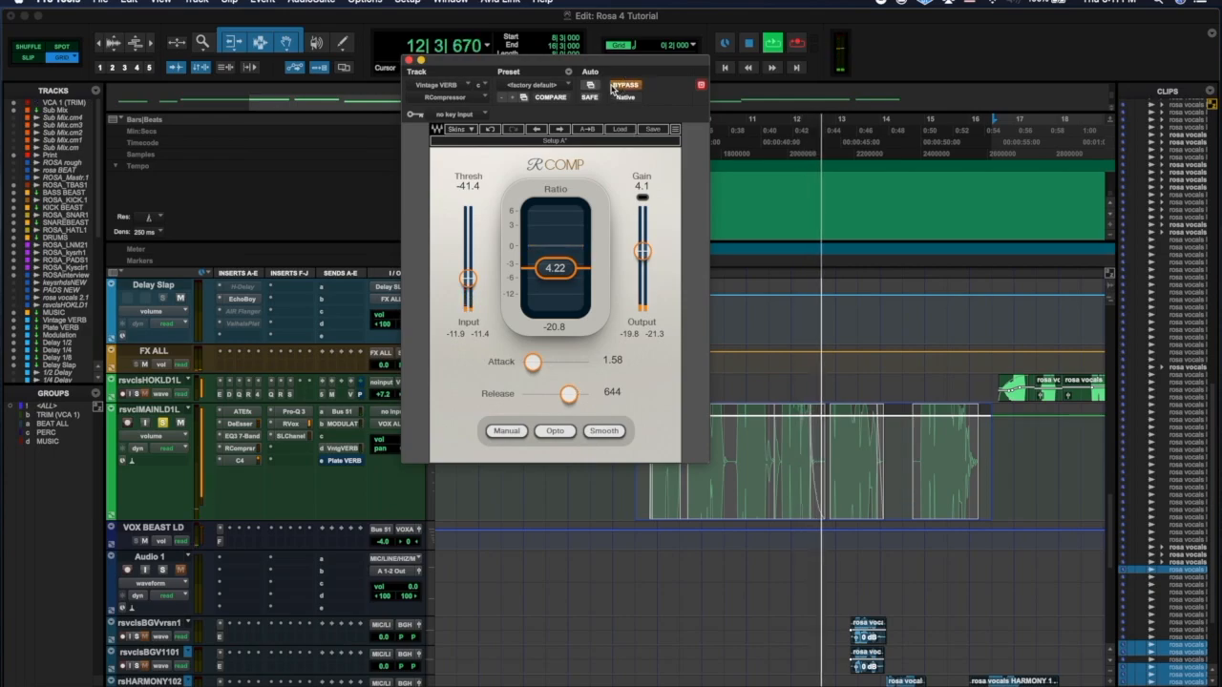
{"action": "left_click", "coordinate": [616, 86]}
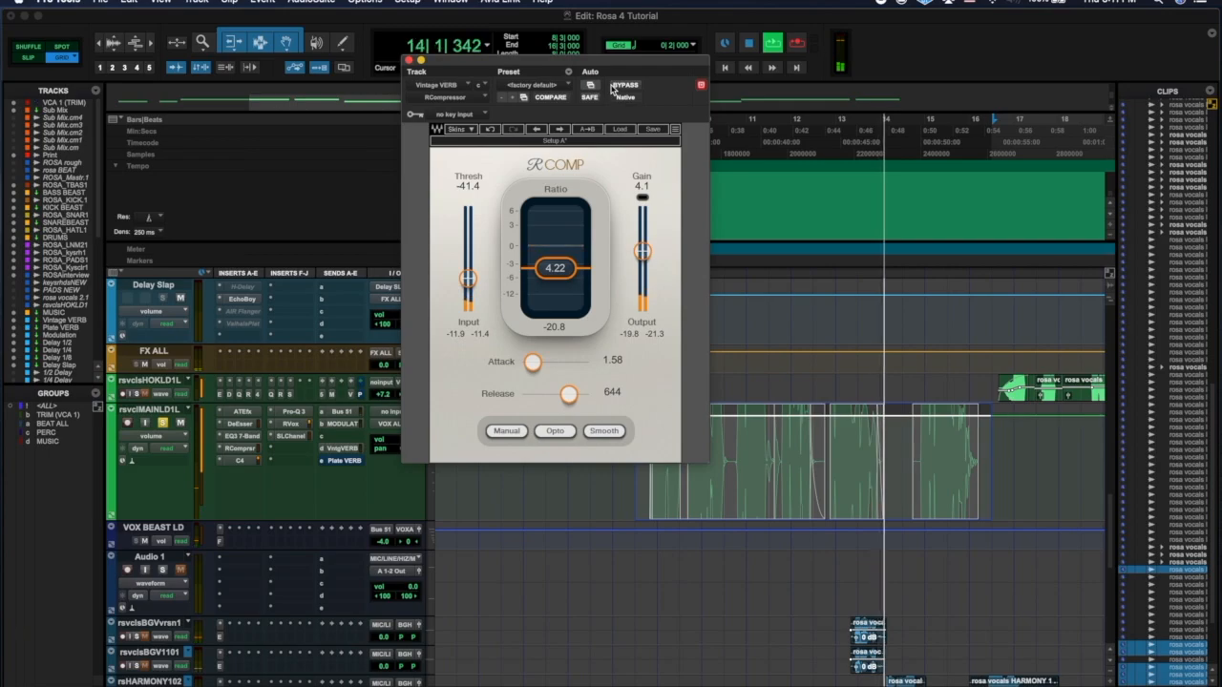
{"action": "key", "text": "space"}
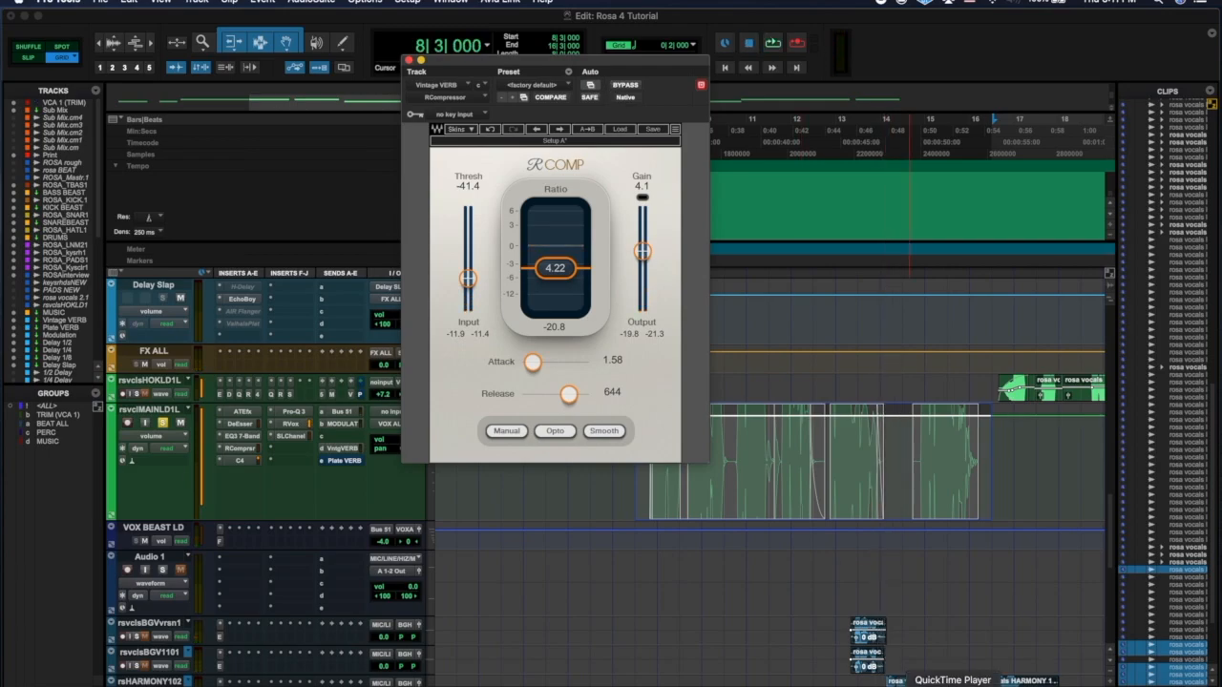
{"action": "left_click", "coordinate": [109, 3]}
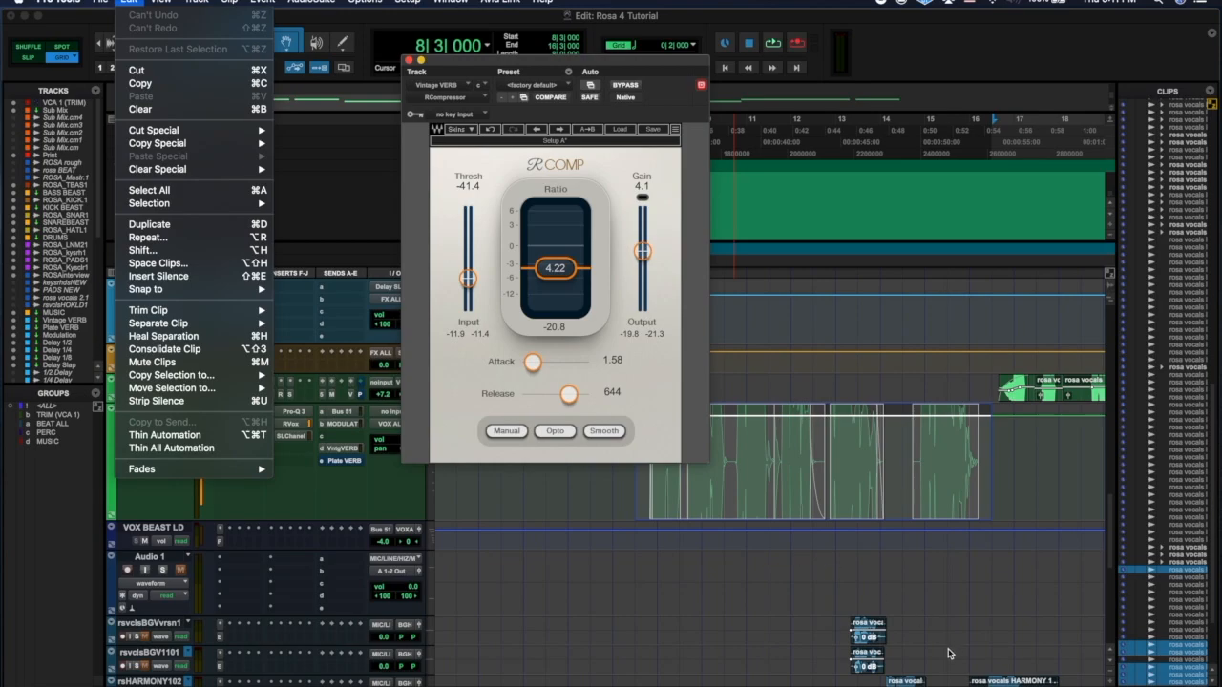
{"action": "left_click", "coordinate": [497, 584]}
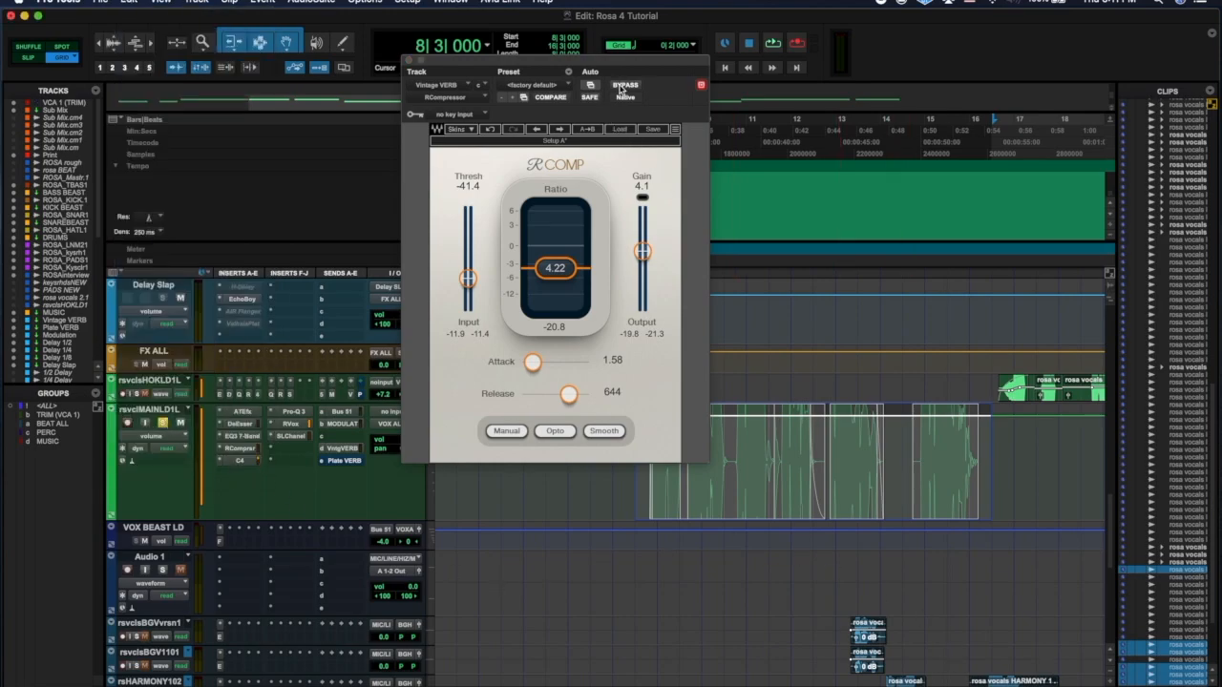
{"action": "key", "text": "space"}
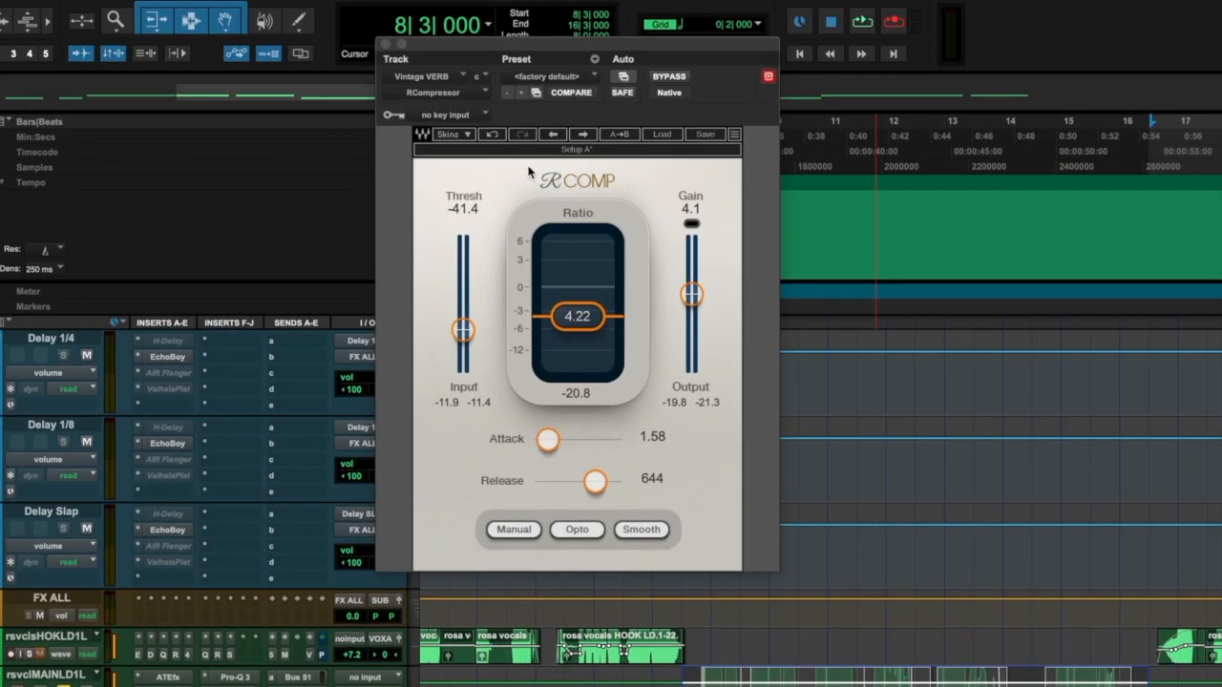
Set the RCompressor's key input to Bus 52 and assign send c on the main lead vocal track to Bus 52.
{"action": "left_click", "coordinate": [465, 115]}
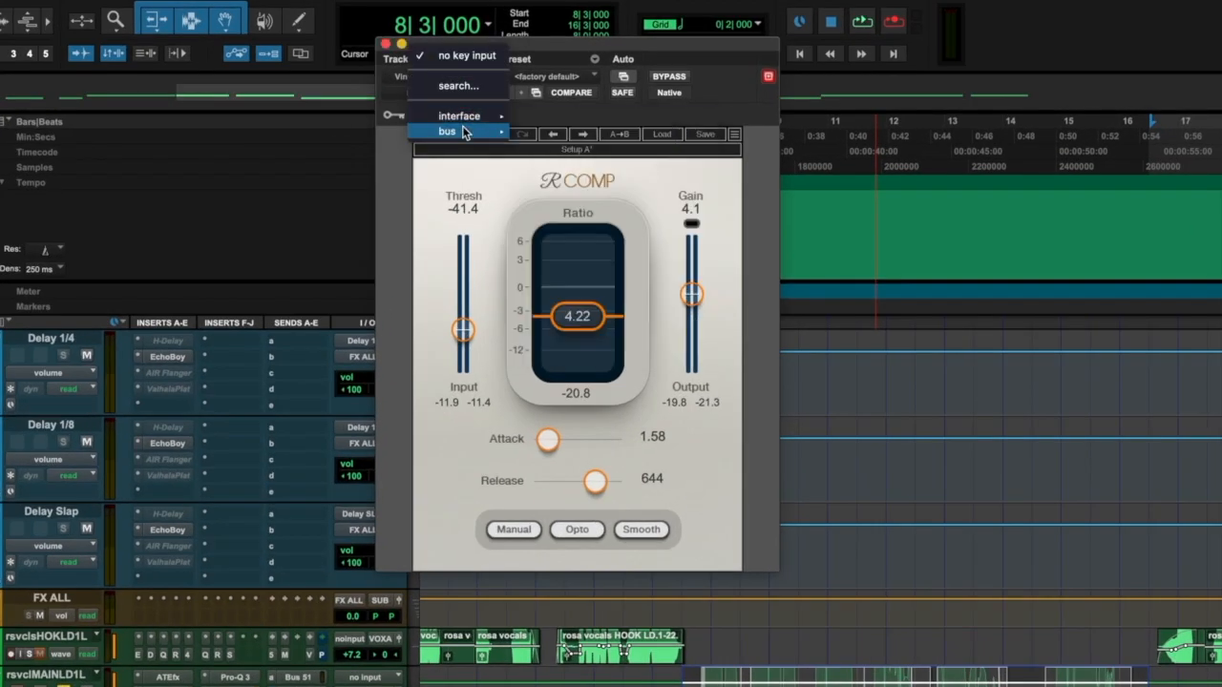
{"action": "mouse_move", "coordinate": [464, 130]}
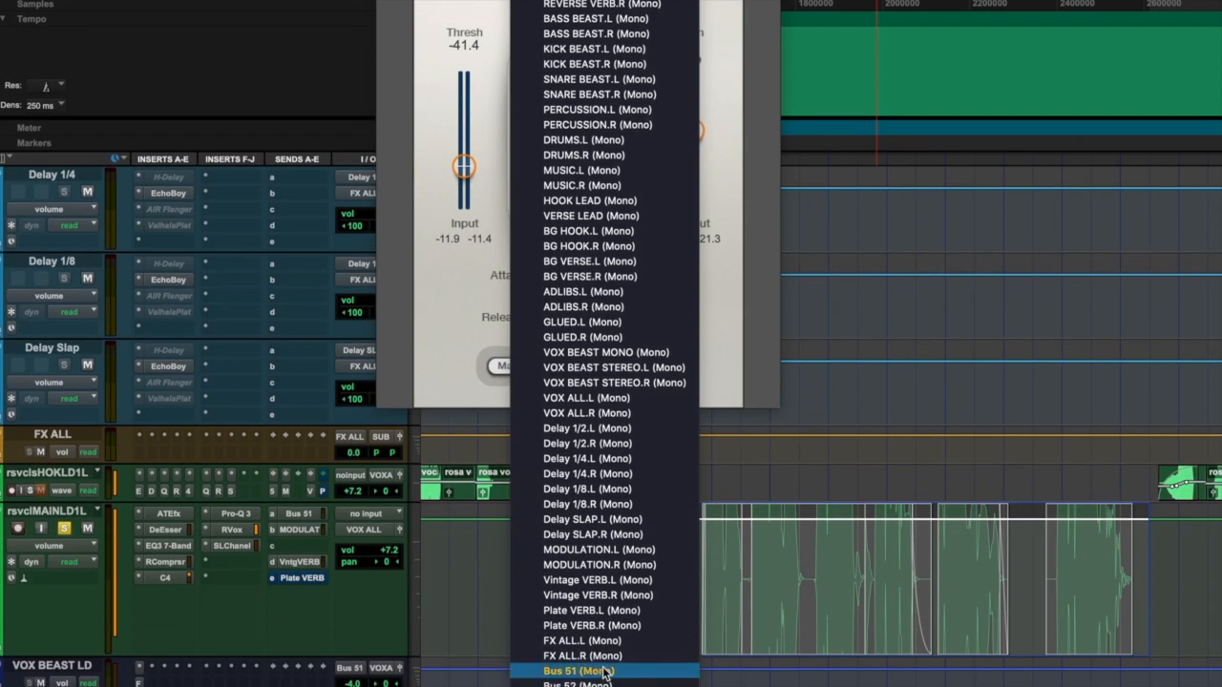
{"action": "left_click", "coordinate": [603, 682]}
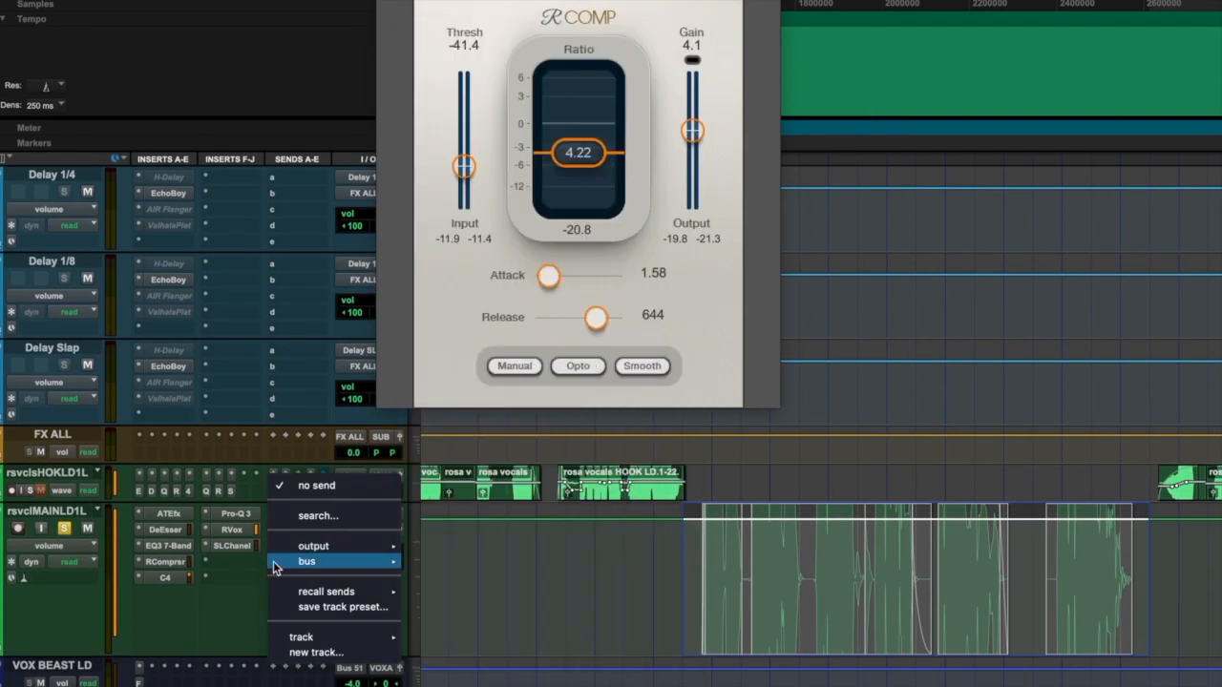
{"action": "mouse_move", "coordinate": [273, 562]}
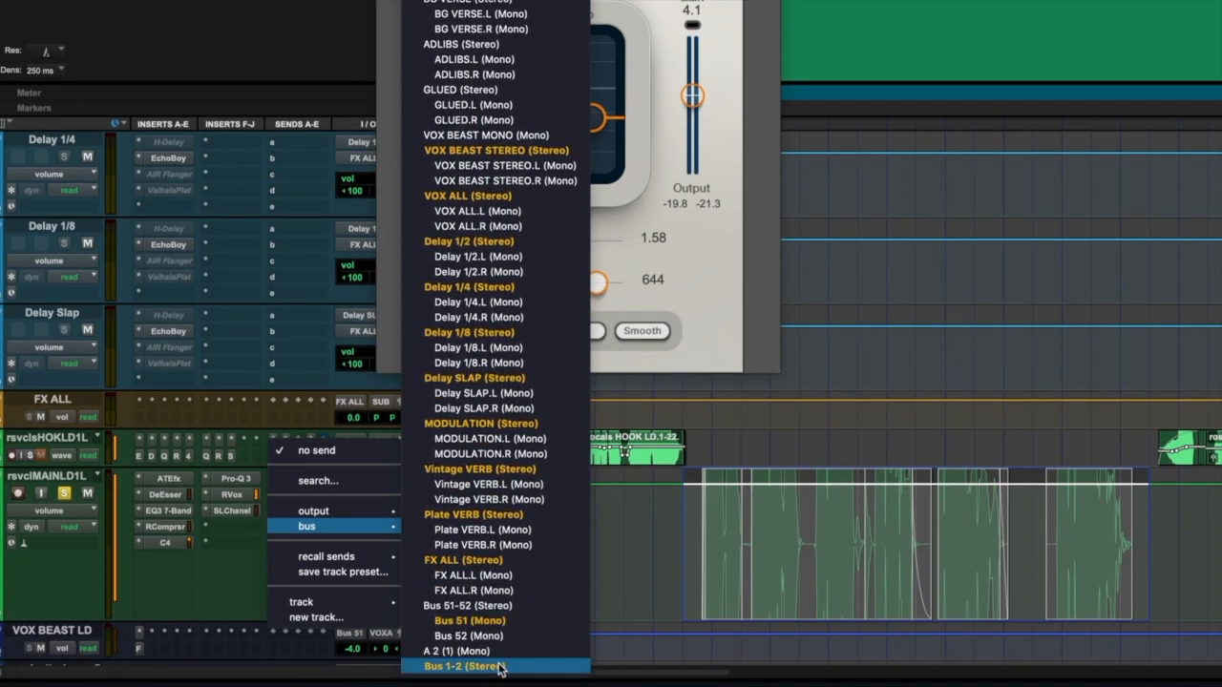
{"action": "left_click", "coordinate": [490, 634]}
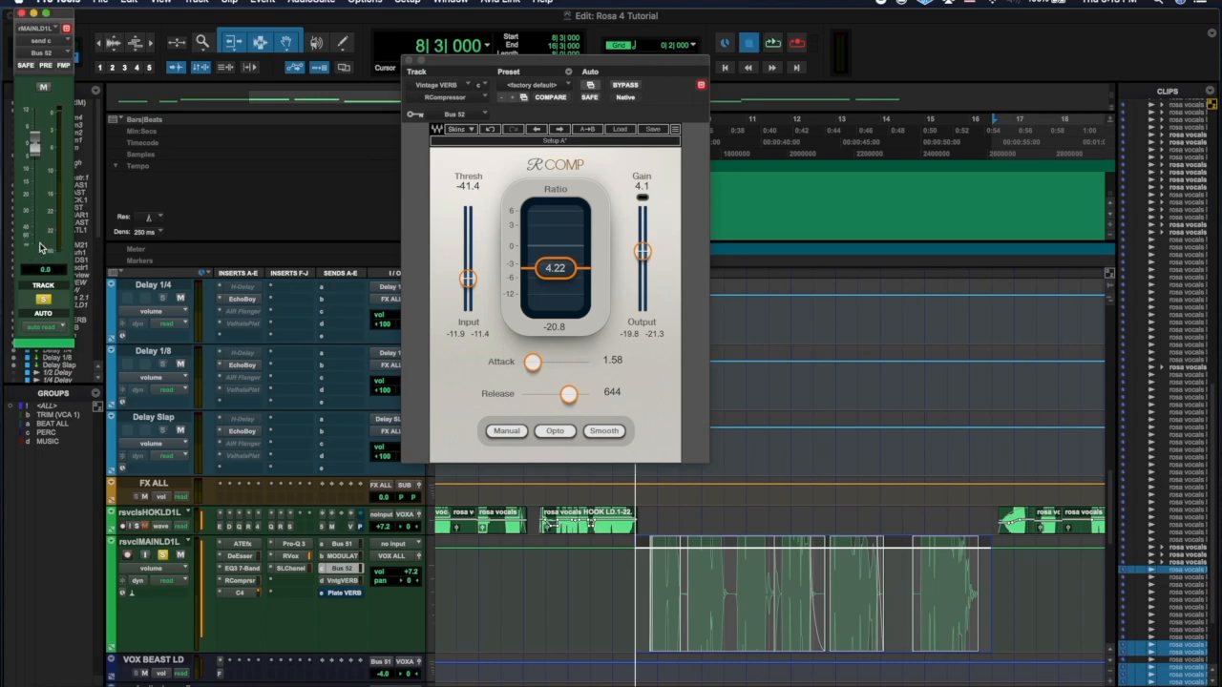
During playback, set the RCompressor's attack to 21.7 and threshold to -41.8, and lower the Bus 52 send to -23.1 dB.
{"action": "key", "text": "space"}
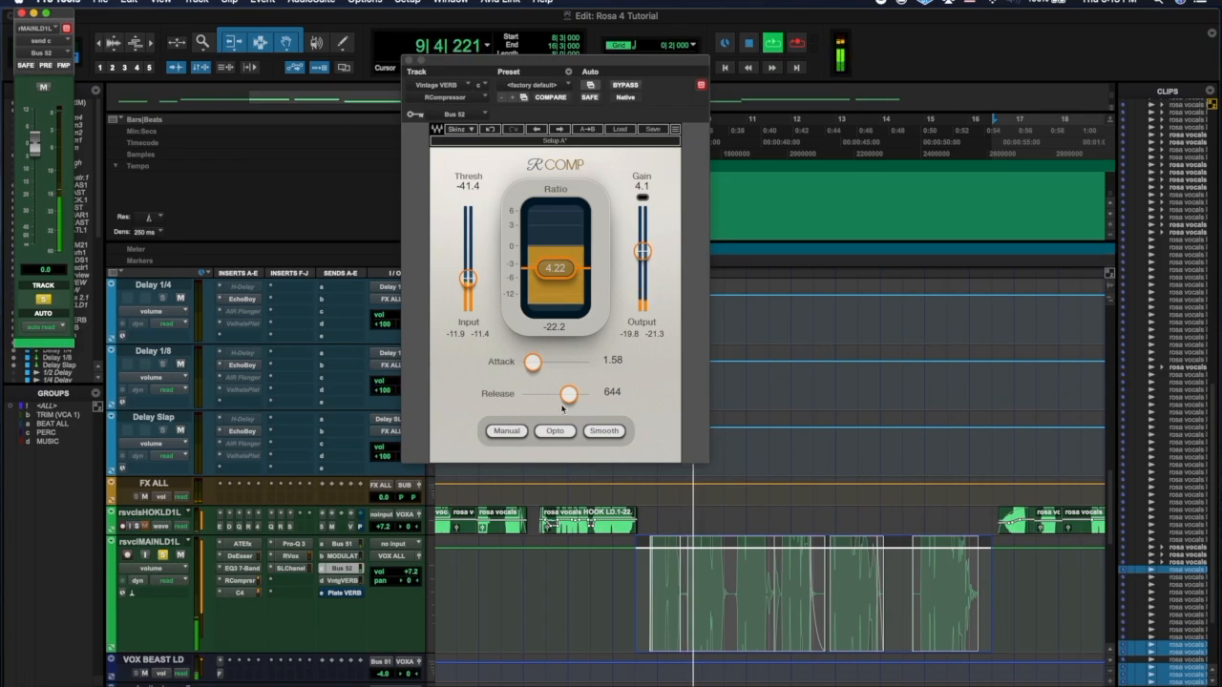
{"action": "left_click_drag", "start_coordinate": [542, 361], "coordinate": [558, 361]}
{"action": "left_click_drag", "start_coordinate": [35, 144], "coordinate": [38, 203]}
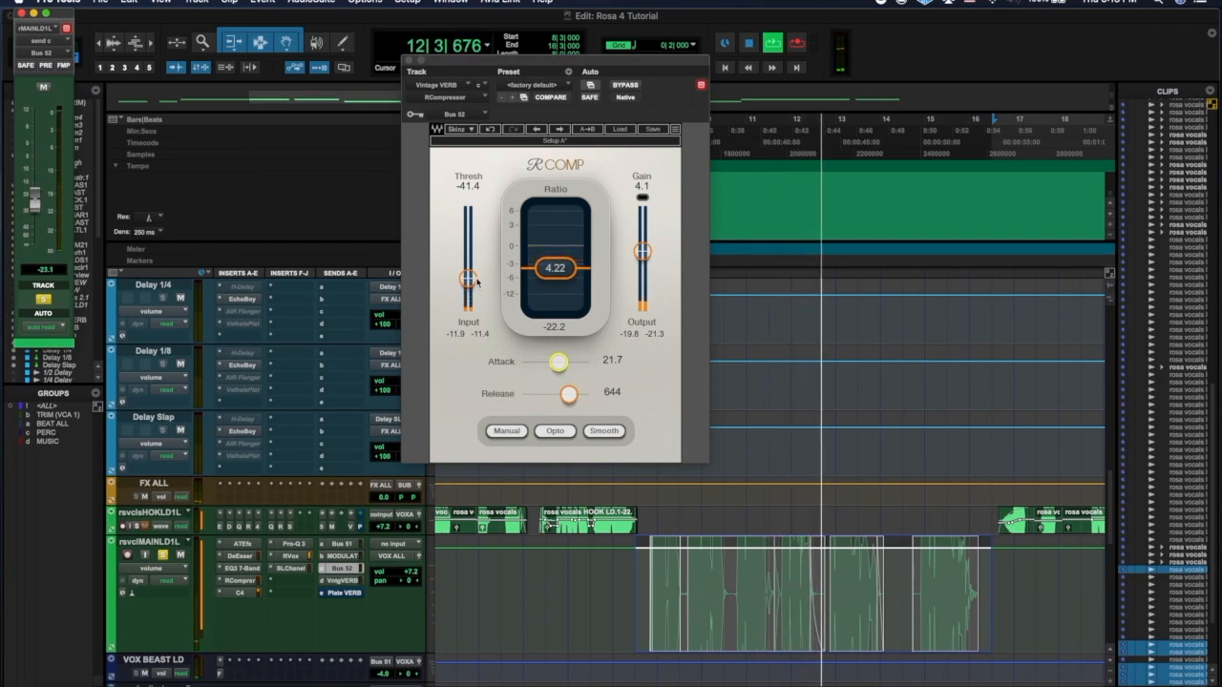
{"action": "left_click_drag", "start_coordinate": [468, 284], "coordinate": [465, 280]}
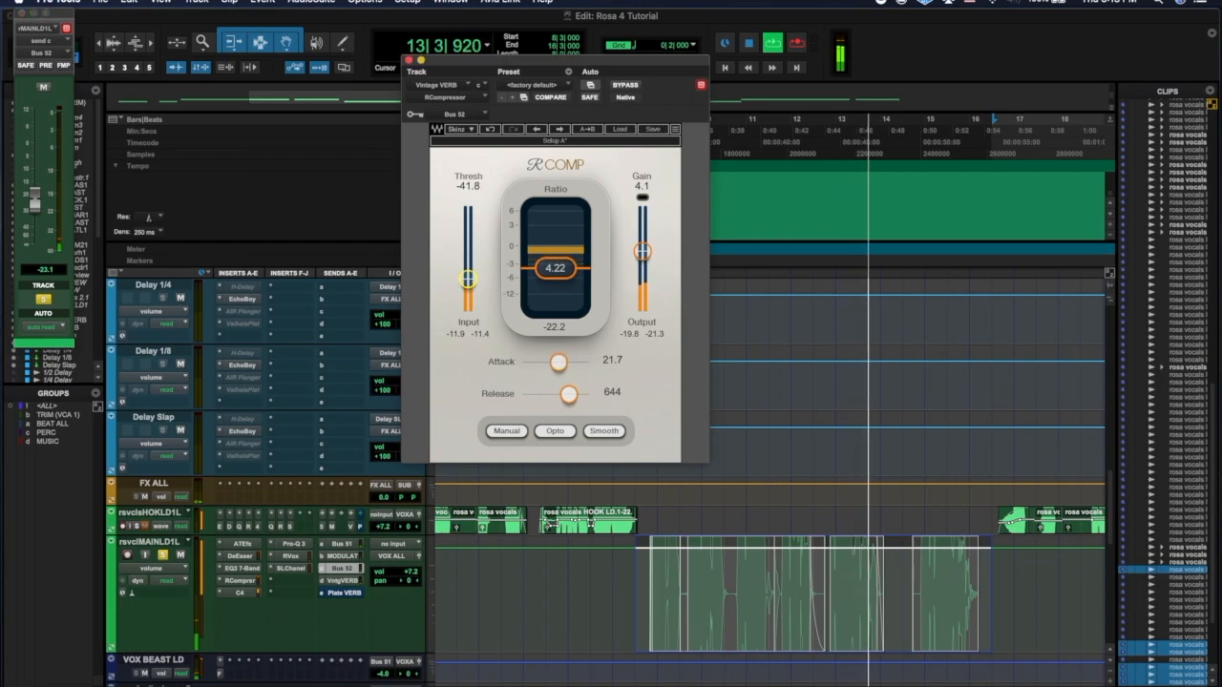
Toggle the main lead vocal's Bus 52 send during playback to compare the reverb with and without sidechain ducking.
{"action": "left_click", "coordinate": [349, 570], "text": "super"}
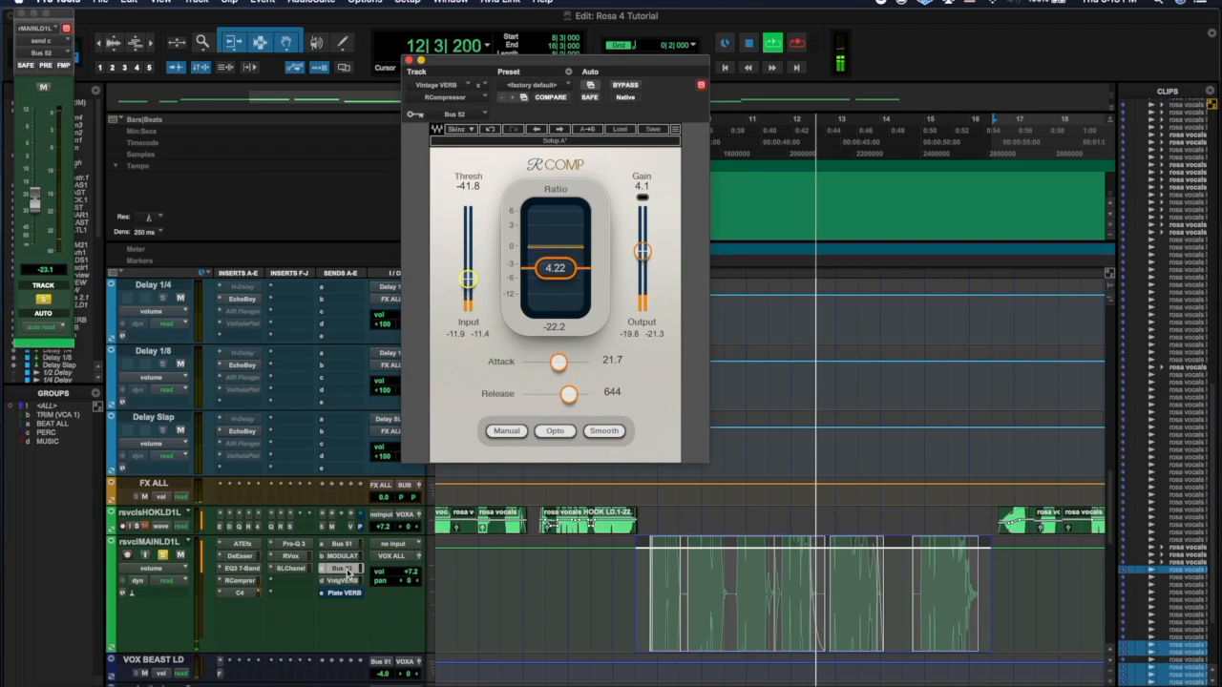
{"action": "key", "text": "space"}
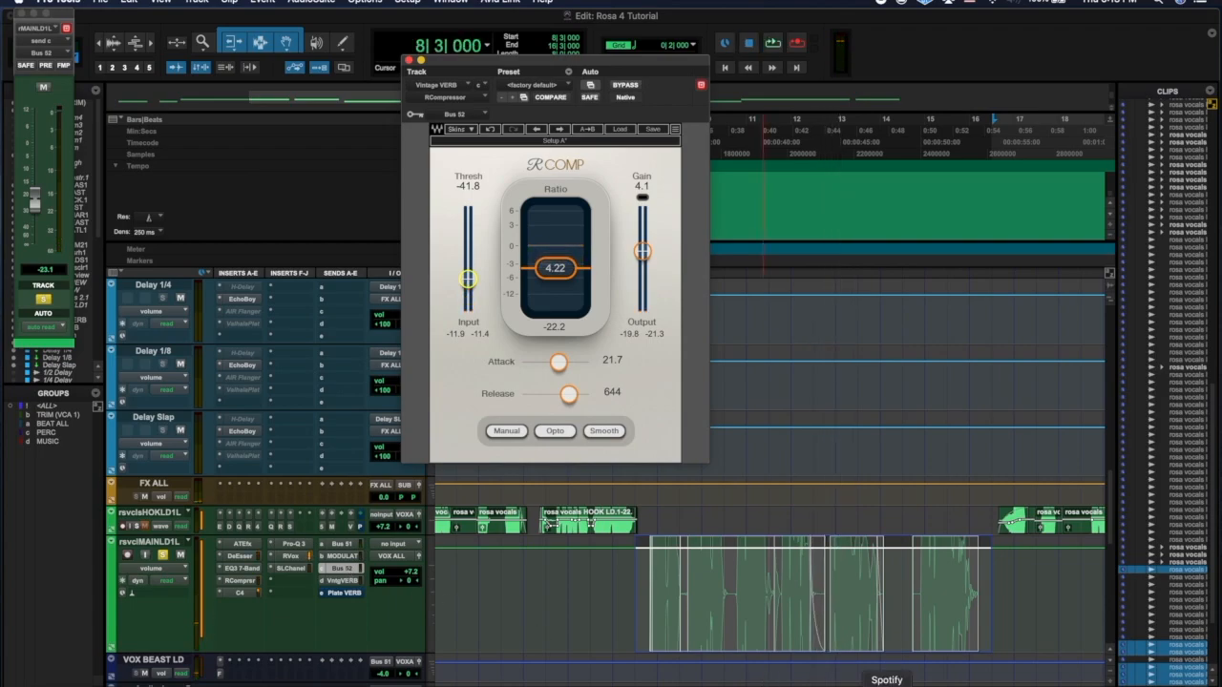
{"action": "right_click", "coordinate": [1065, 686]}
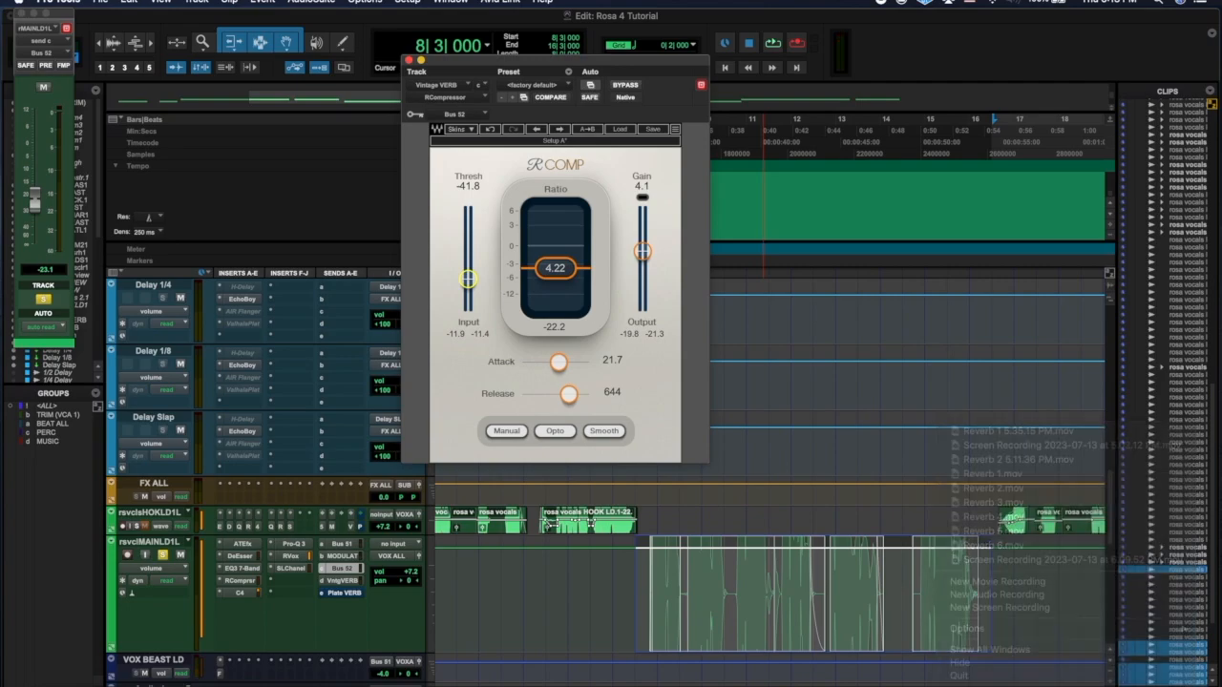
{"action": "left_click", "coordinate": [99, 2]}
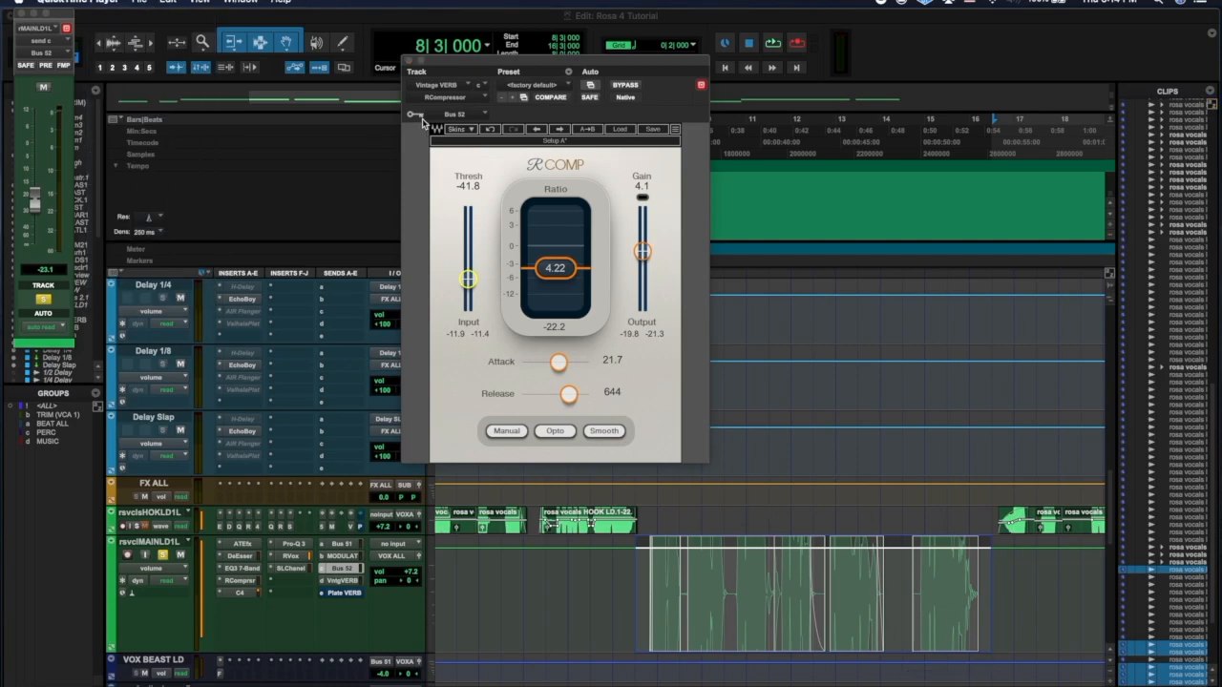
{"action": "left_click", "coordinate": [140, 1]}
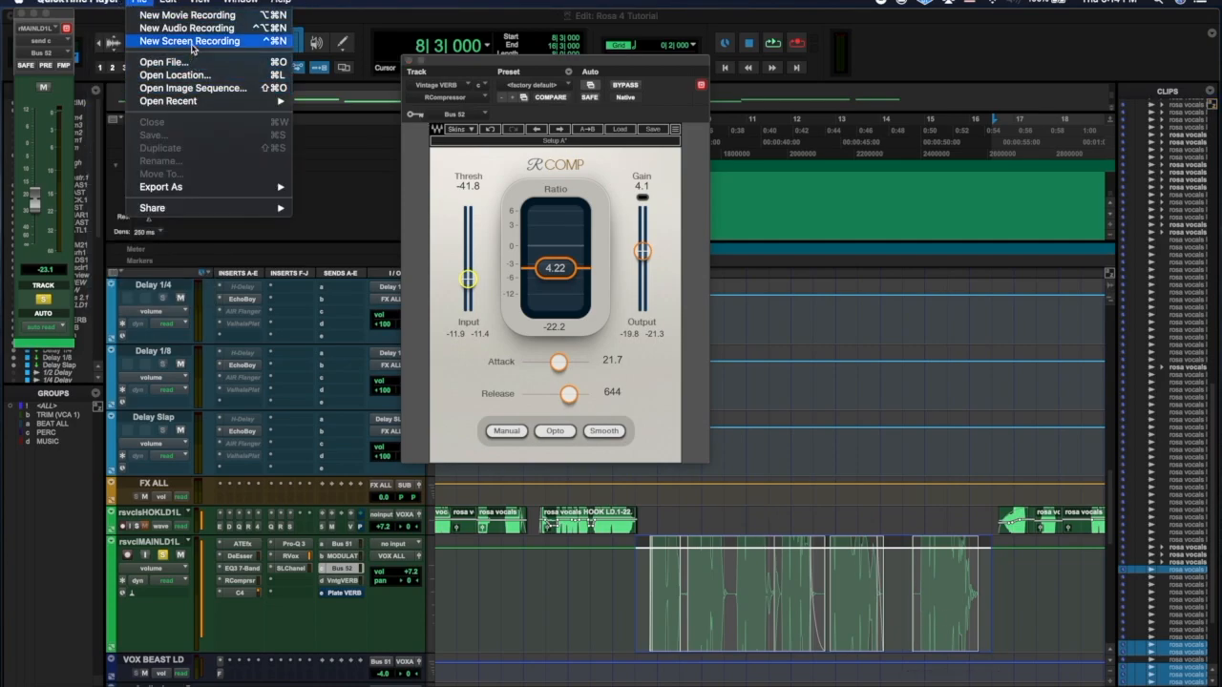
{"action": "left_click", "coordinate": [190, 41]}
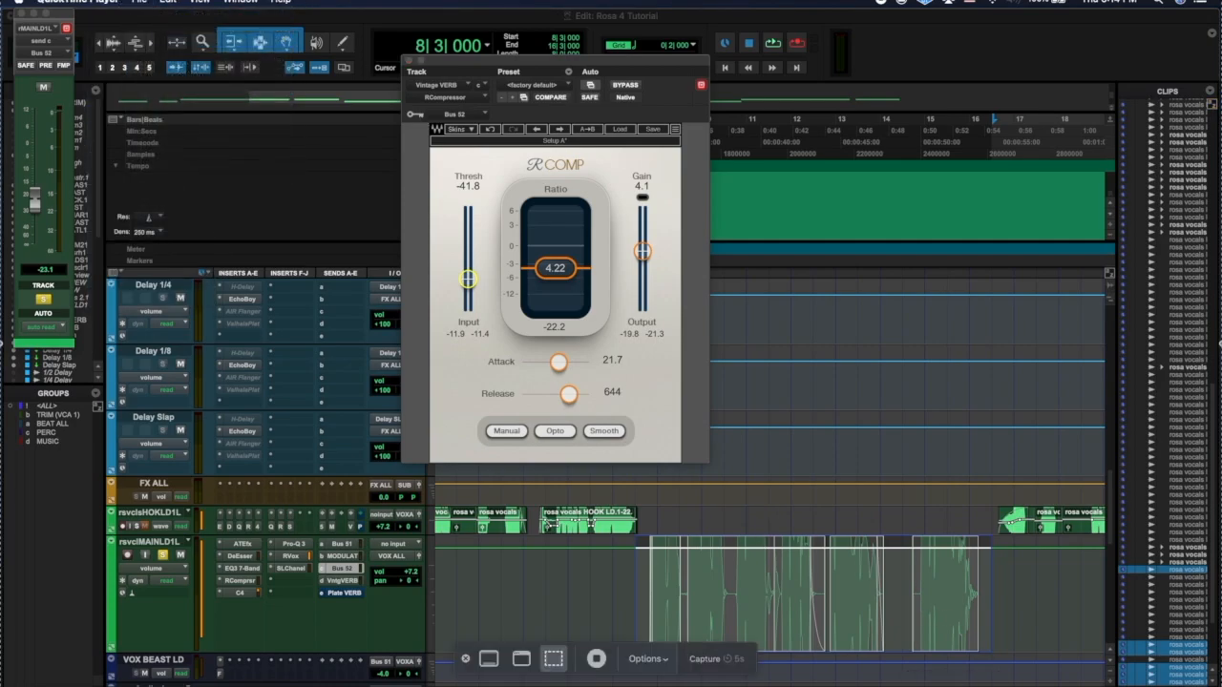
{"action": "left_click", "coordinate": [595, 661]}
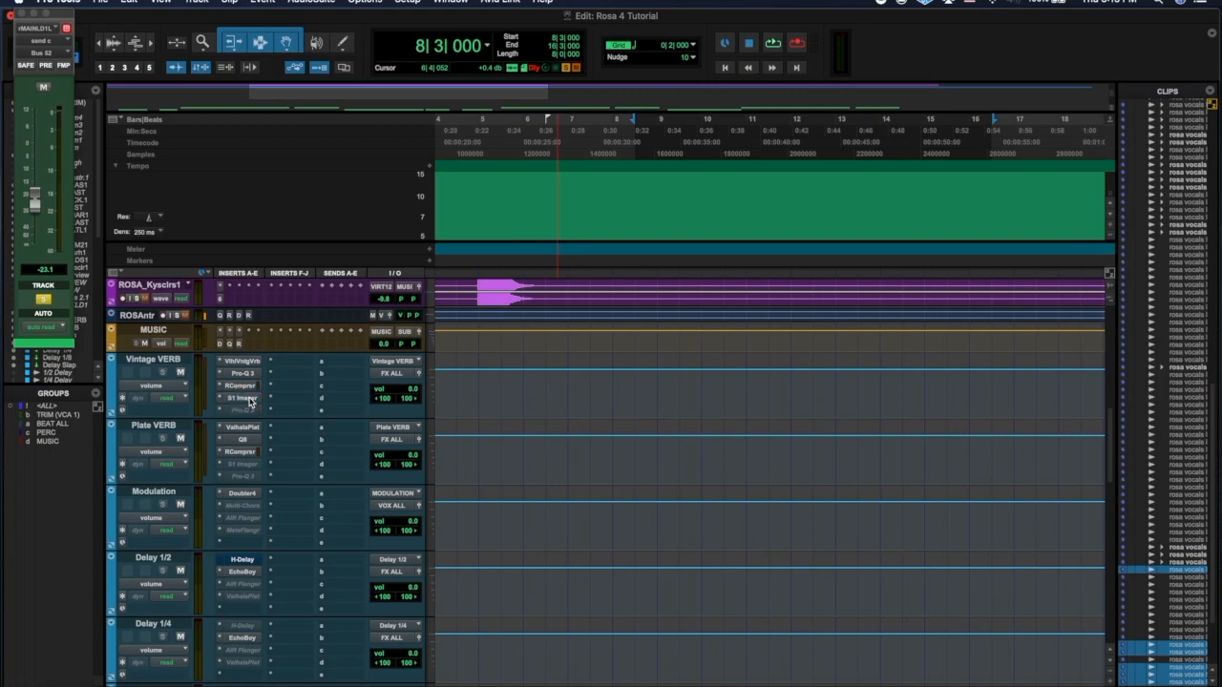
Open the S1 Imager on the Vintage VERB track and increase its stereo width while the vocal plays.
{"action": "left_click", "coordinate": [250, 401]}
{"action": "scroll", "coordinate": [756, 580], "scroll_direction": "down", "scroll_amount": 10}
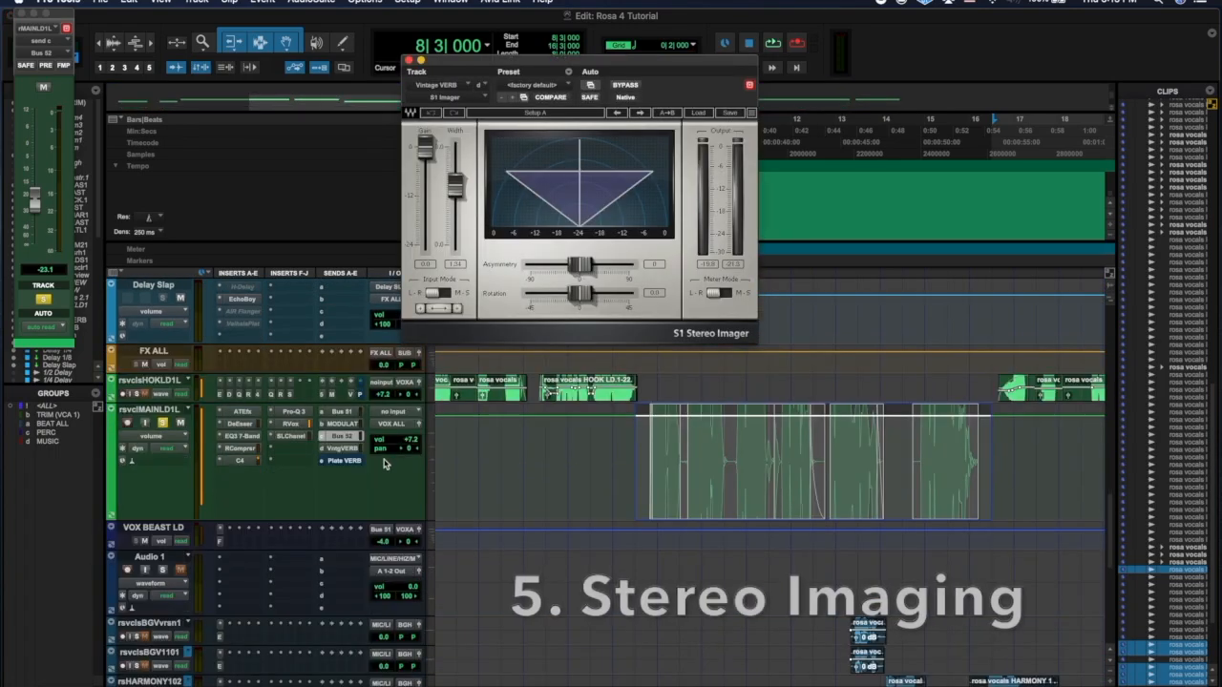
{"action": "key", "text": "space"}
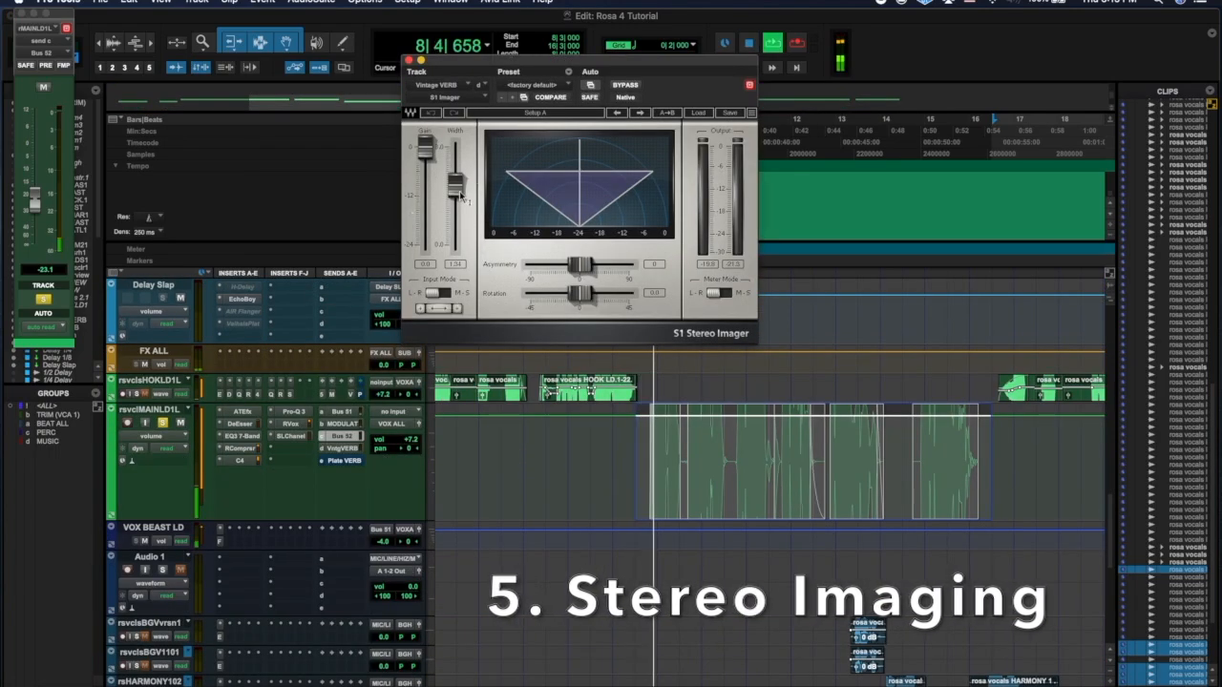
{"action": "left_click_drag", "start_coordinate": [459, 191], "coordinate": [455, 177]}
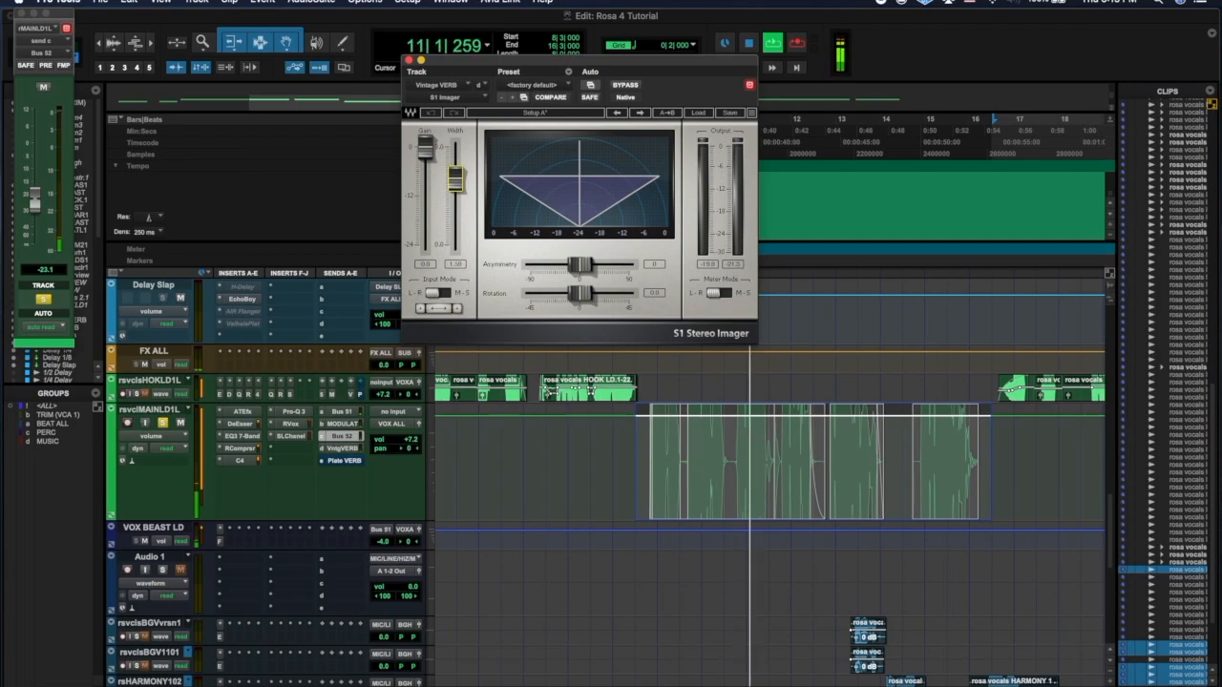
Compare the reverb with the S1 Imager bypassed and active, and stop playback.
{"action": "left_click", "coordinate": [625, 86]}
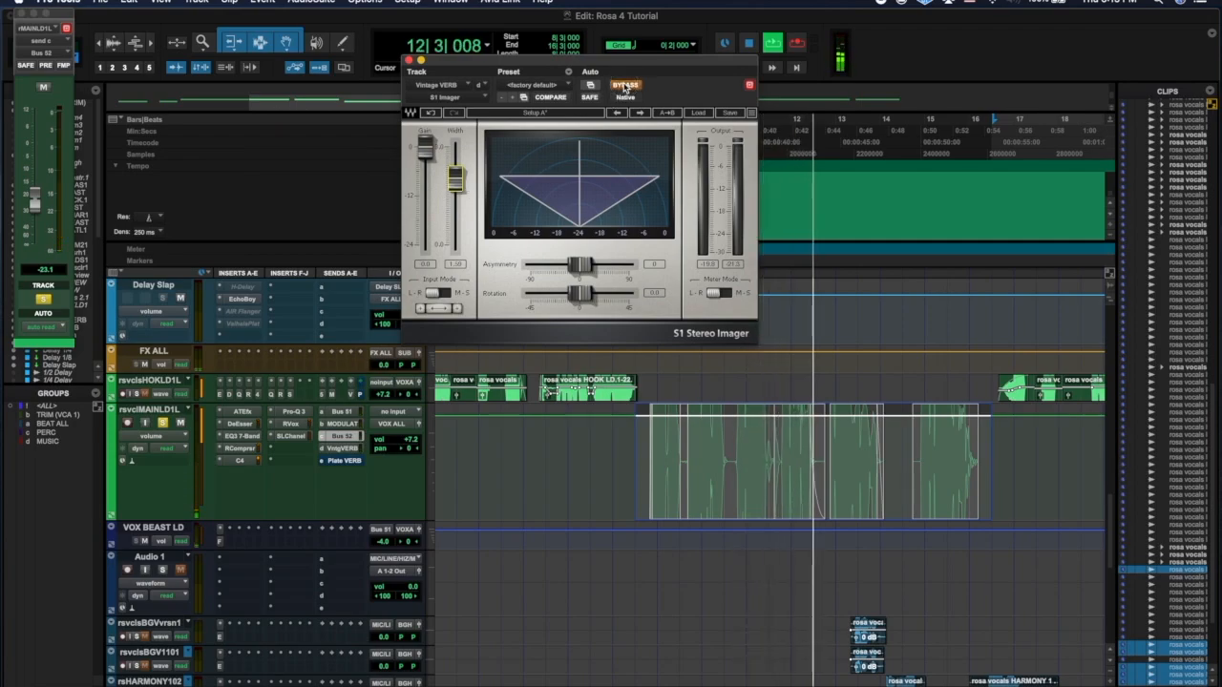
{"action": "left_click", "coordinate": [625, 86]}
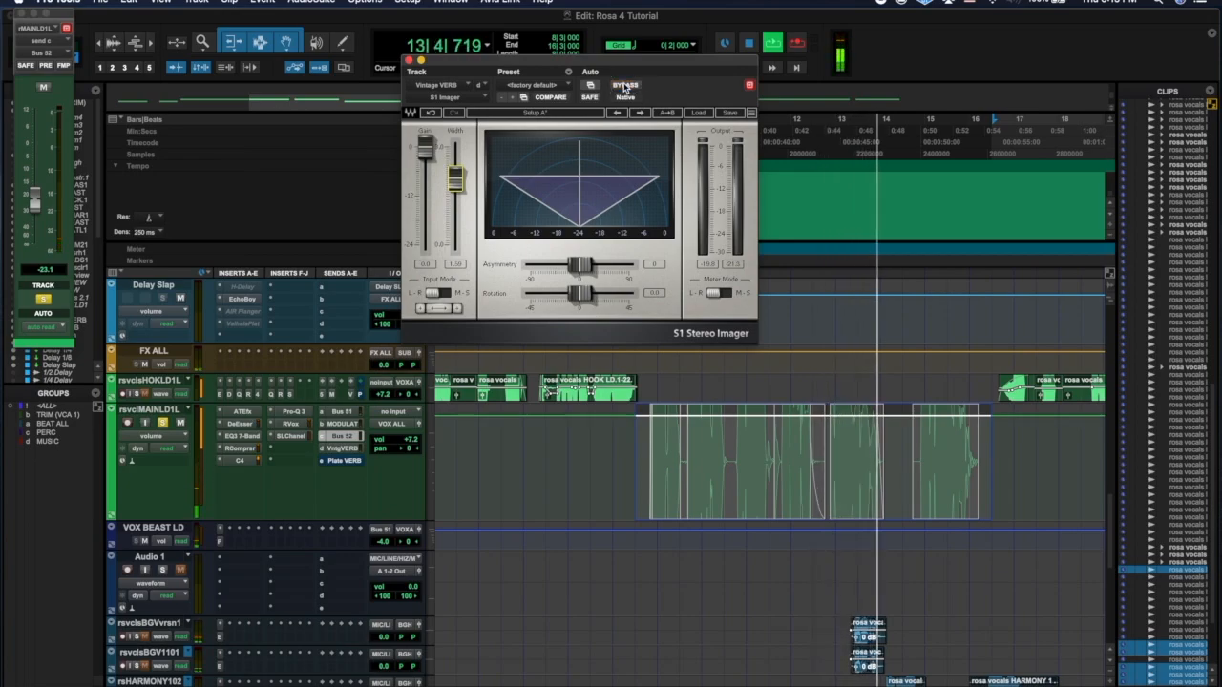
{"action": "key", "text": "space"}
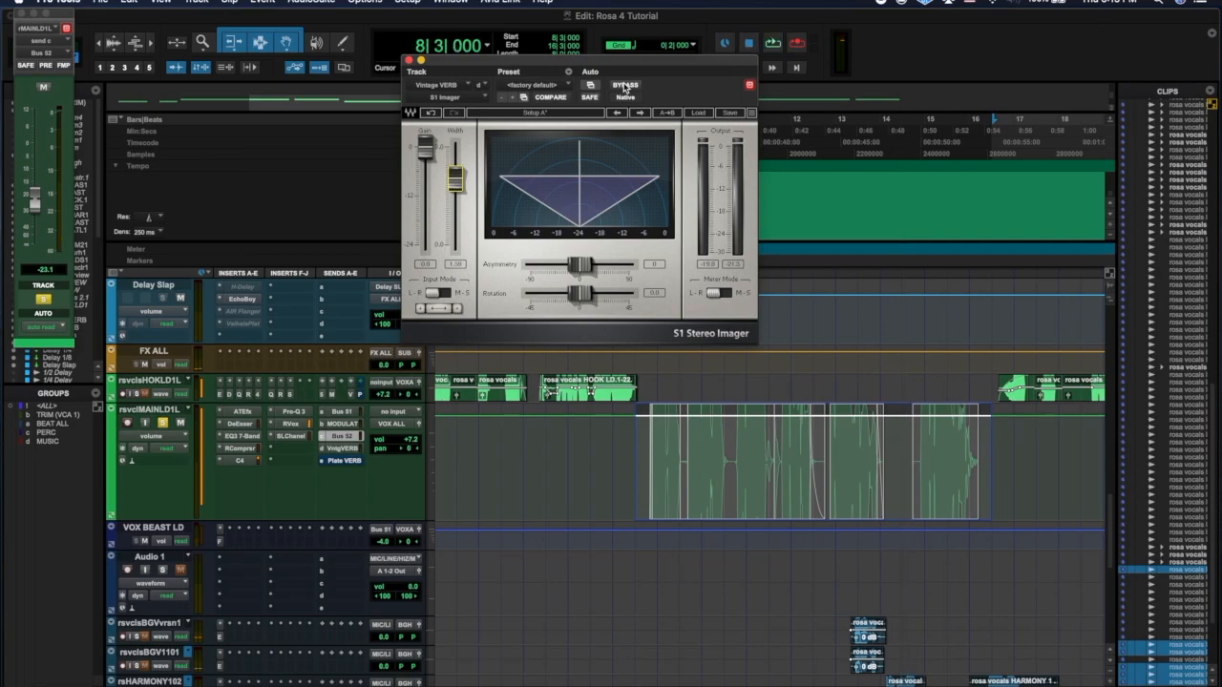